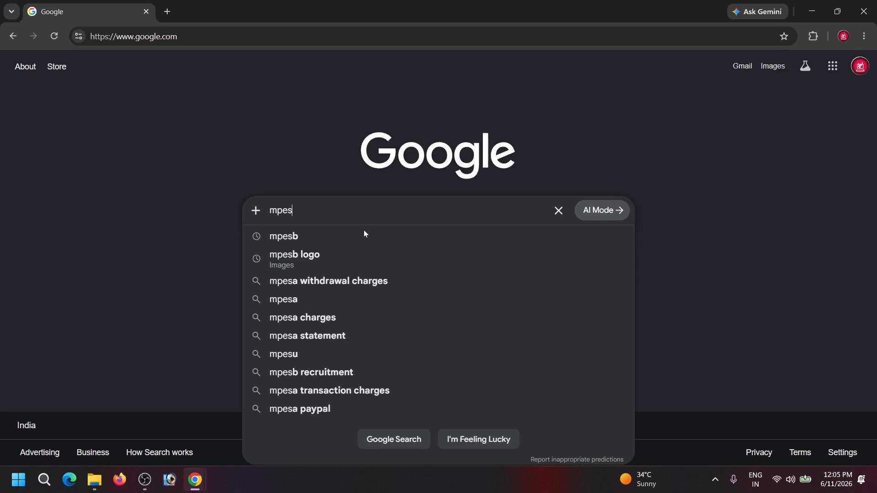
# Search Google for mpesb and open the English version of the M.P. Employees Selection Board website
pyautogui.press('Return')
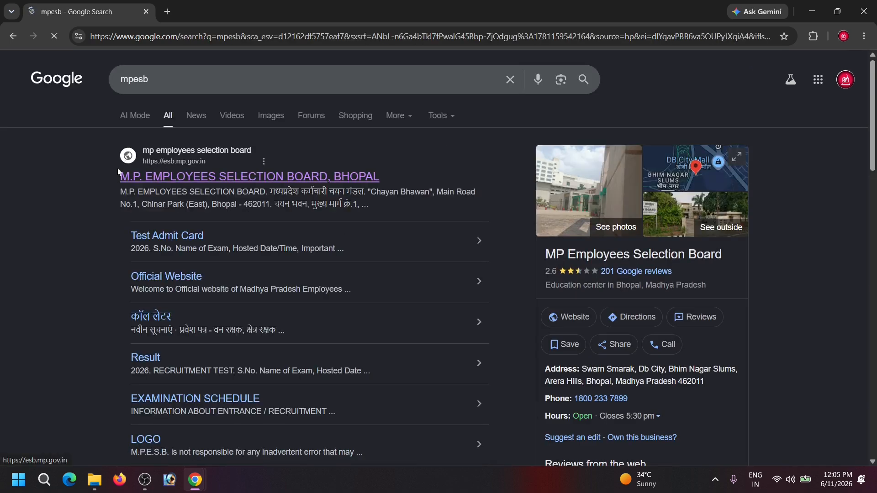
pyautogui.click(158, 178)
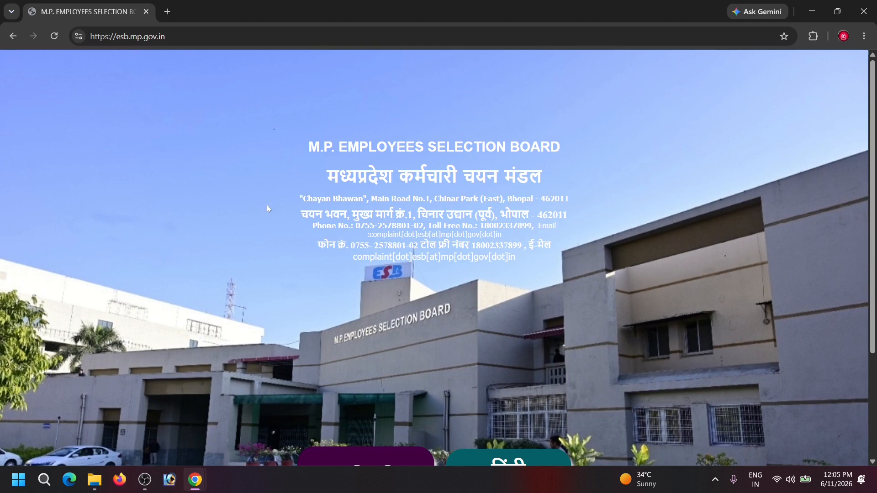
pyautogui.scroll(-2, 266, 205)
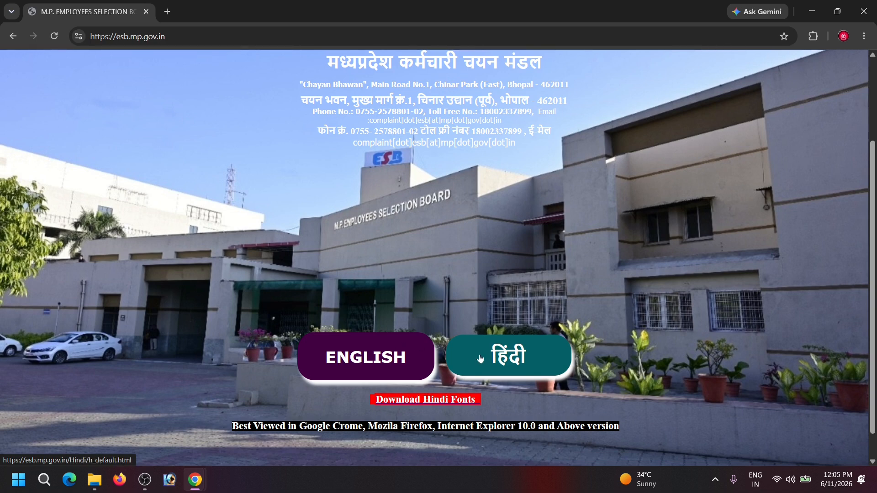
pyautogui.click(377, 358)
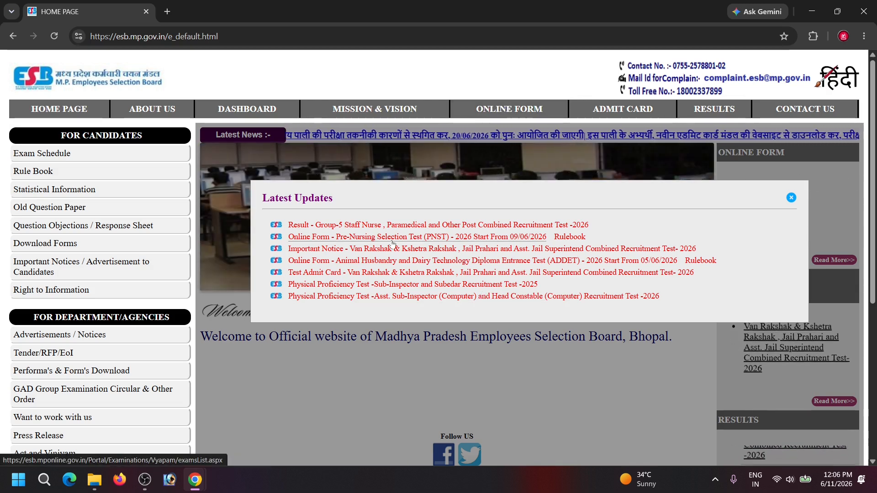
# Open the board's Online Form portal and review the available services, including the Pre-Nursing Selection Test (PNST) 2026 application
pyautogui.click(530, 109)
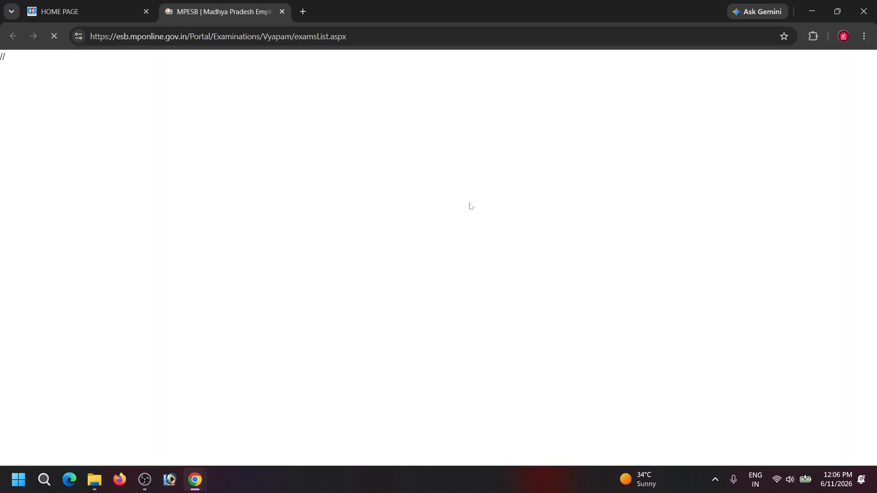
pyautogui.scroll(-5, 556, 244)
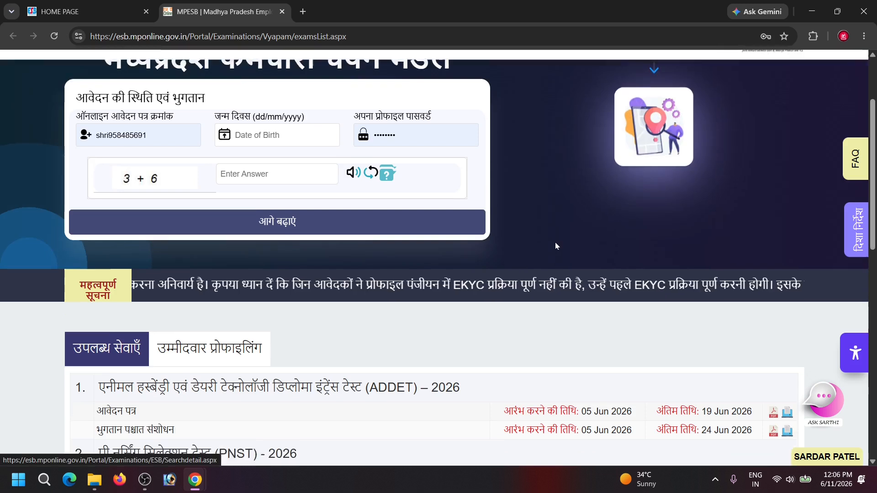
pyautogui.scroll(-1, 556, 249)
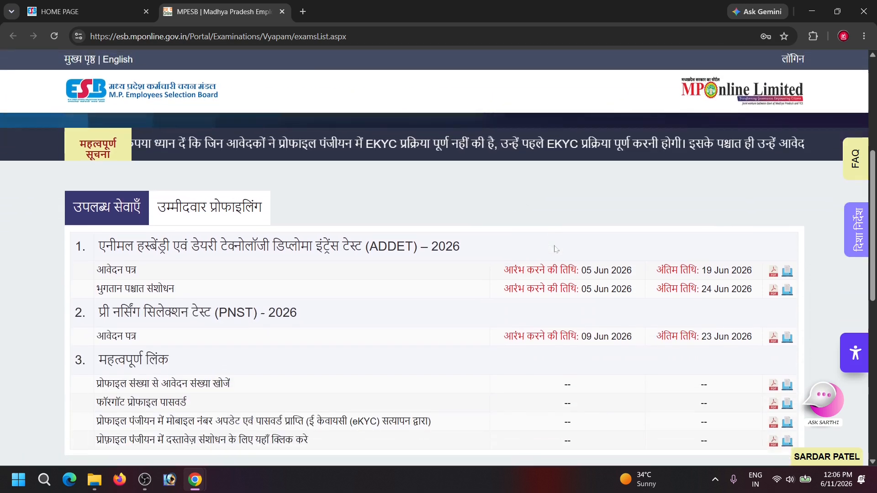
pyautogui.scroll(1, 555, 250)
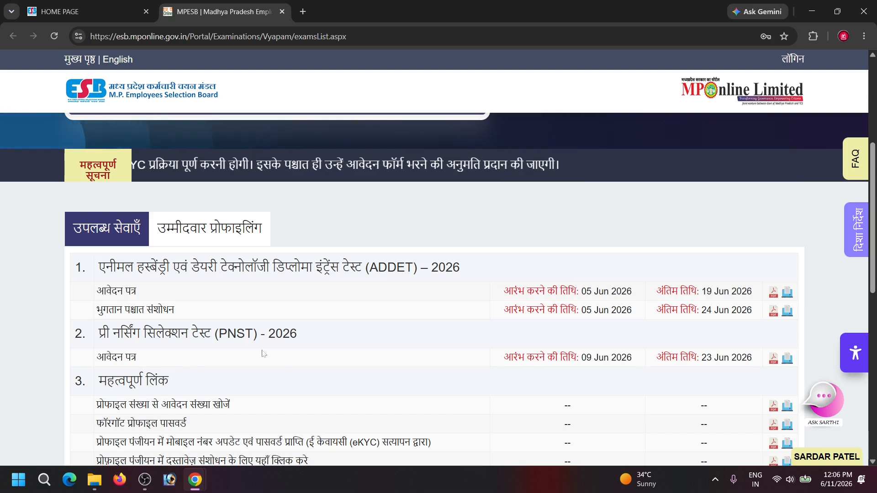
pyautogui.click(792, 367)
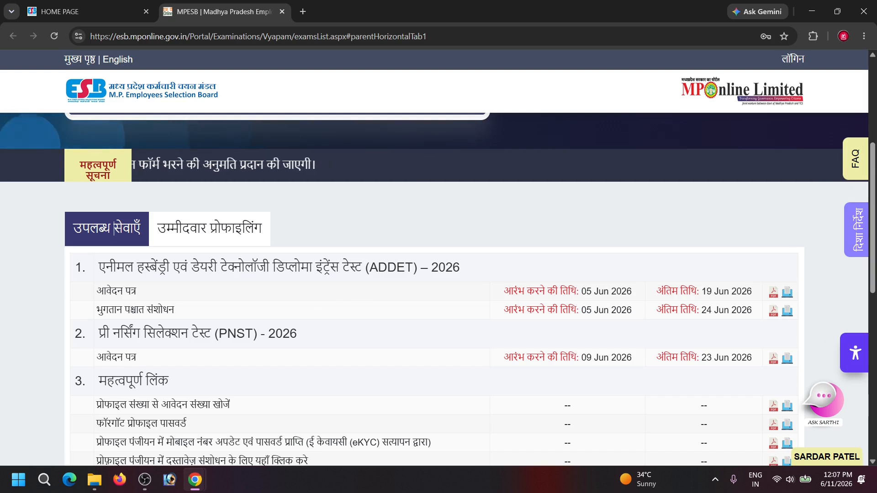
# Open the profile registration form correction (प्रोफ़ाइल पंजीकरण फार्म संशोधन) from the candidate profiling services
pyautogui.click(207, 234)
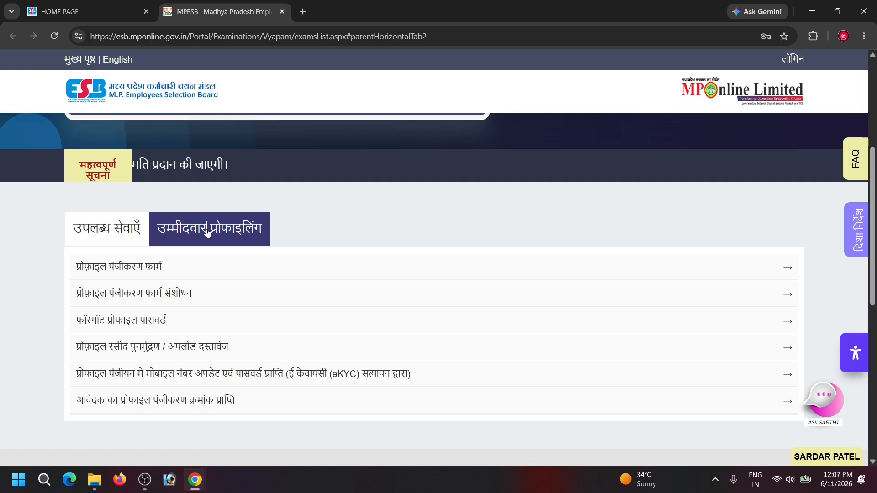
pyautogui.scroll(-1, 237, 242)
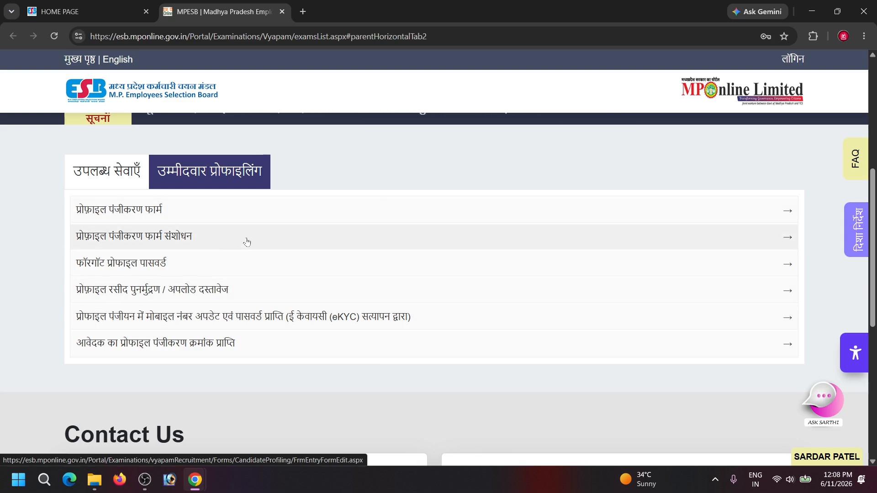
pyautogui.click(163, 240)
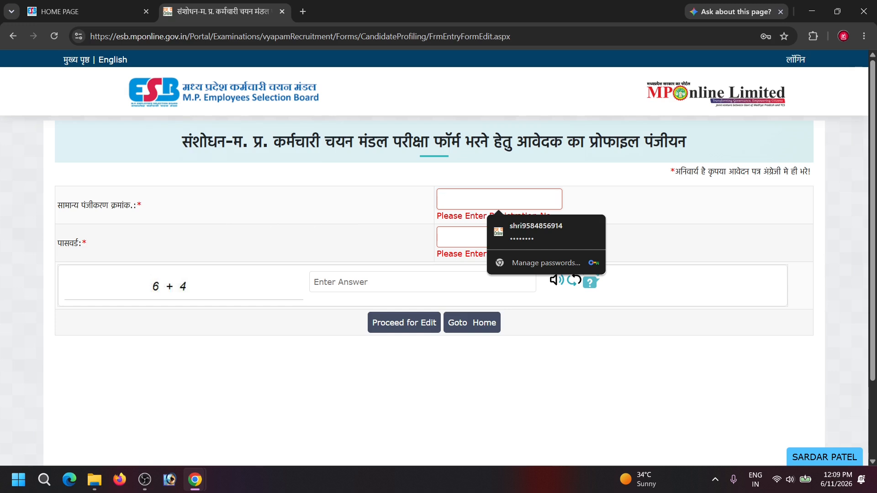
# Enter the profile registration number, the password and the captcha answer 10, and proceed to edit the profile
pyautogui.click(460, 237)
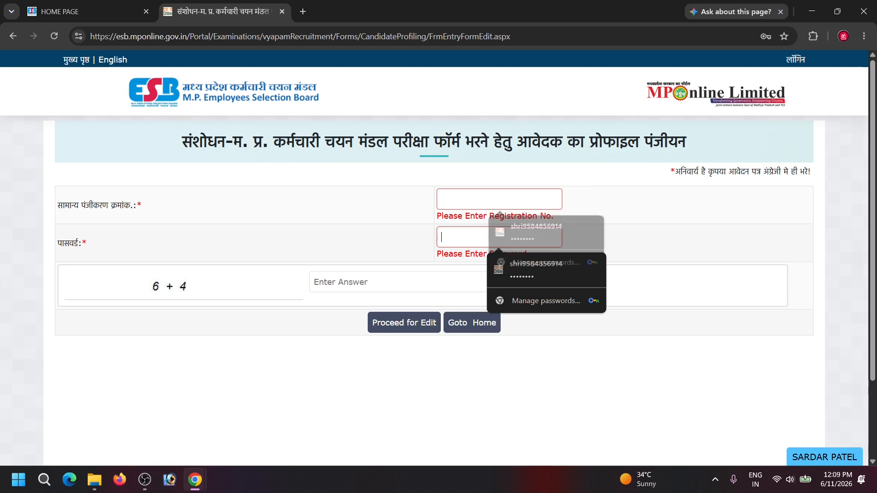
pyautogui.click(329, 282)
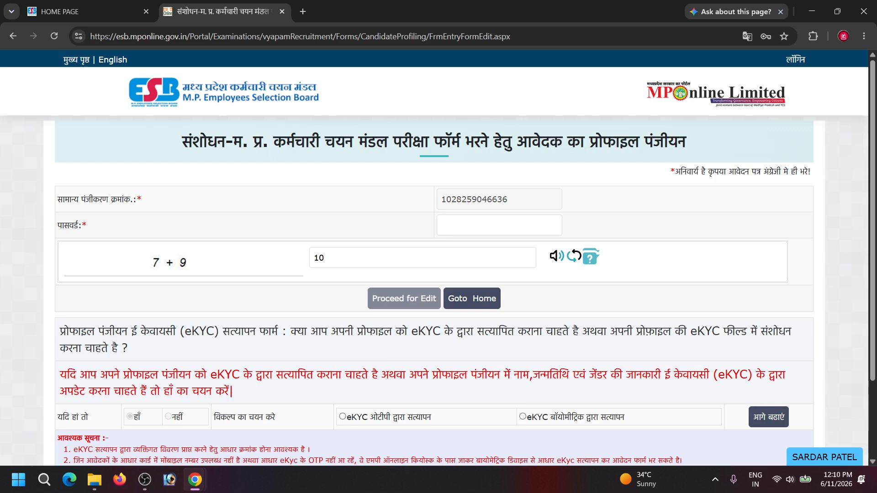
# Choose eKYC verification by OTP for the profile and proceed with it
pyautogui.scroll(-1, 434, 274)
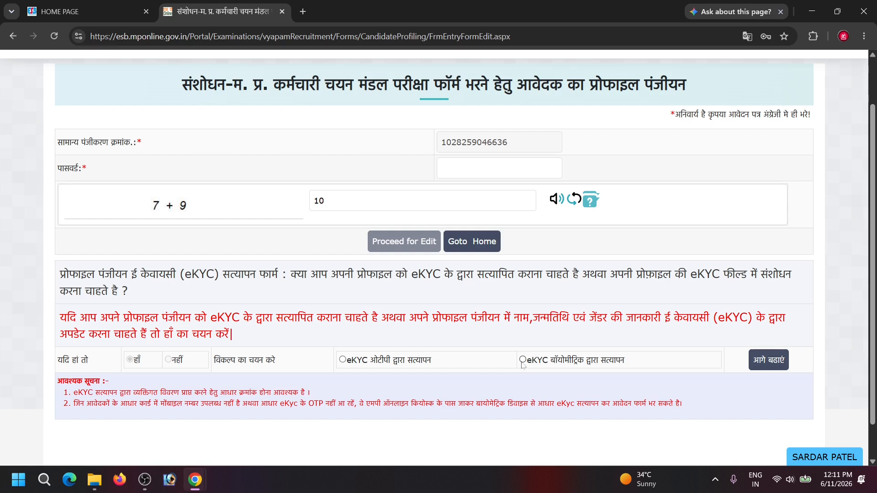
pyautogui.click(343, 360)
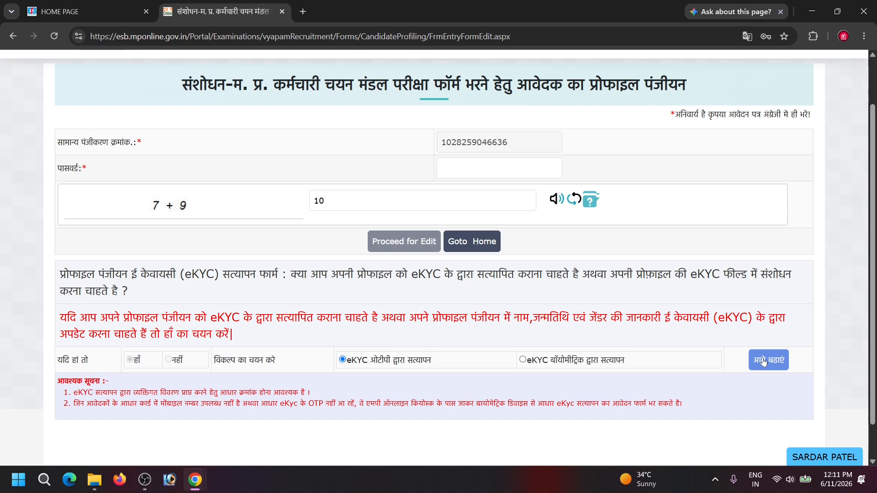
pyautogui.click(763, 362)
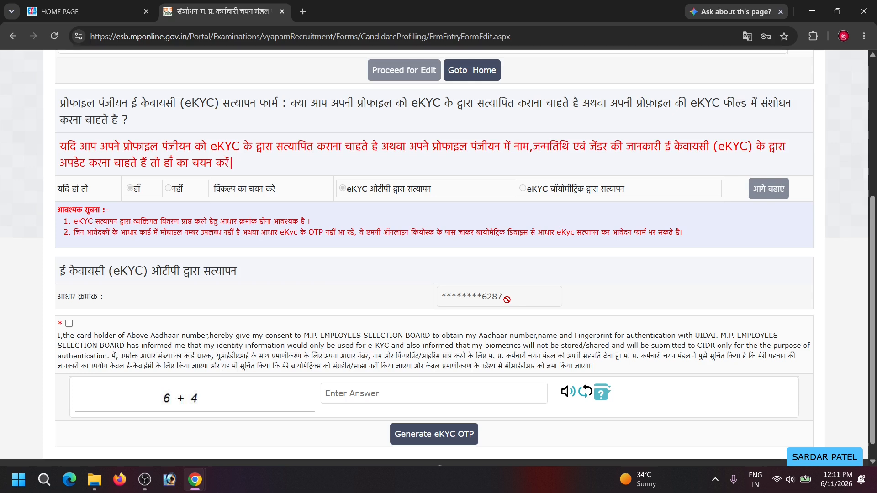
# Give the Aadhaar consent, answer the captcha with 10 and generate the eKYC OTP
pyautogui.scroll(-1, 571, 329)
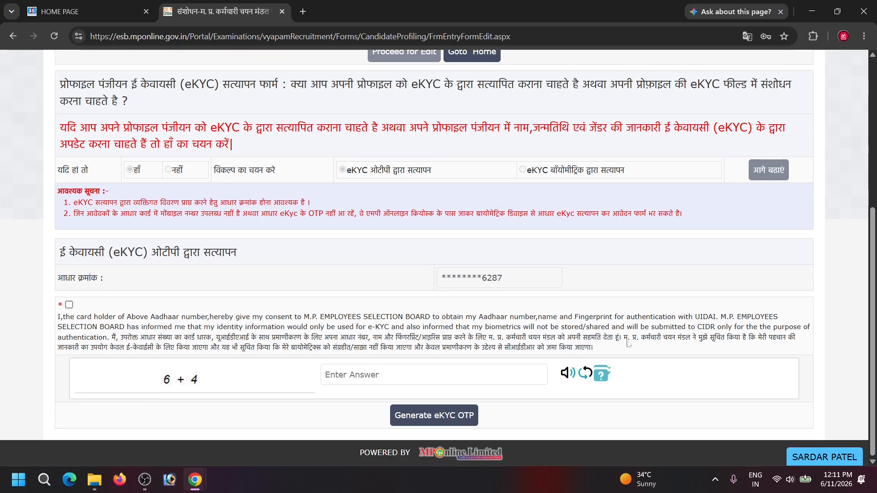
pyautogui.click(69, 304)
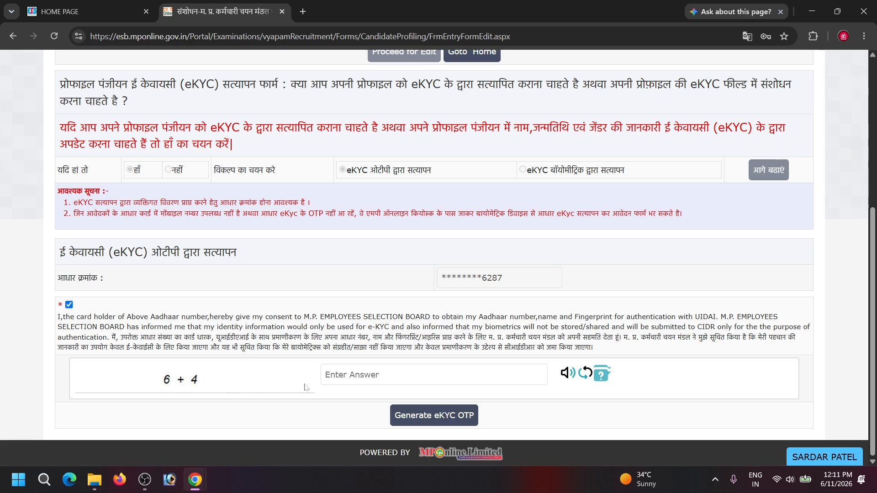
pyautogui.click(375, 375)
pyautogui.write('10')
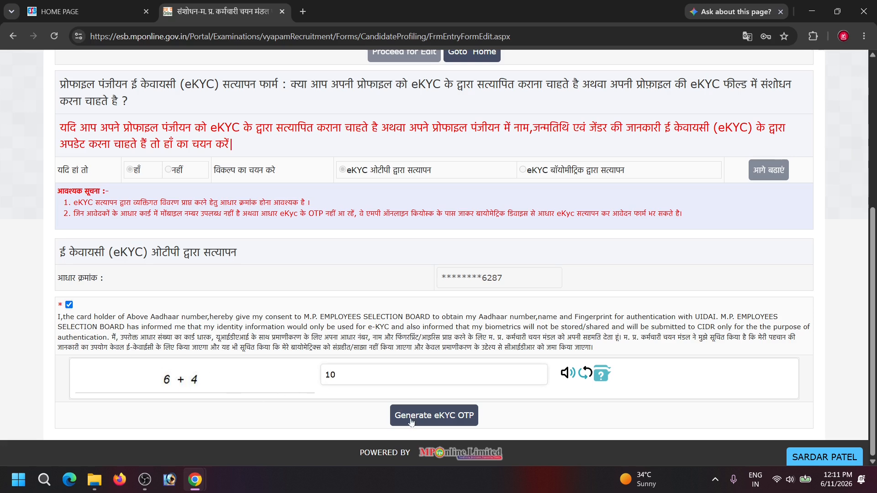
pyautogui.click(439, 420)
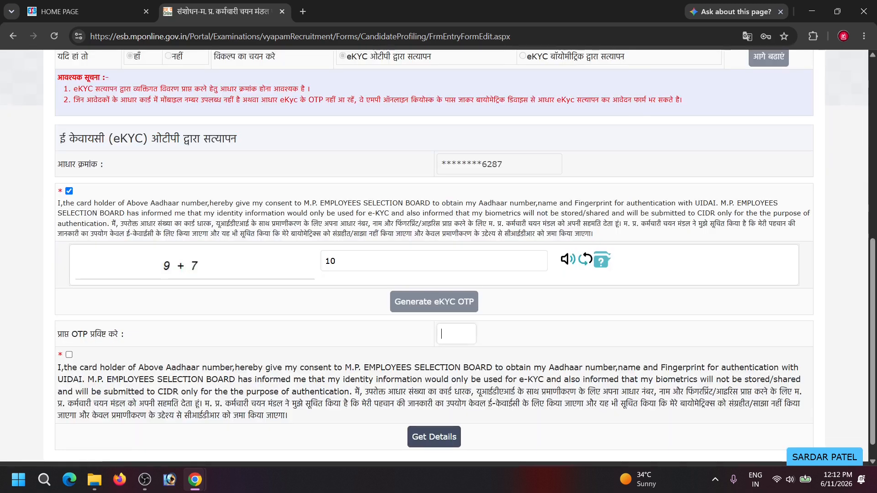
# Enter the received OTP, accept the second Aadhaar consent and fetch the applicant's details
pyautogui.click(456, 334)
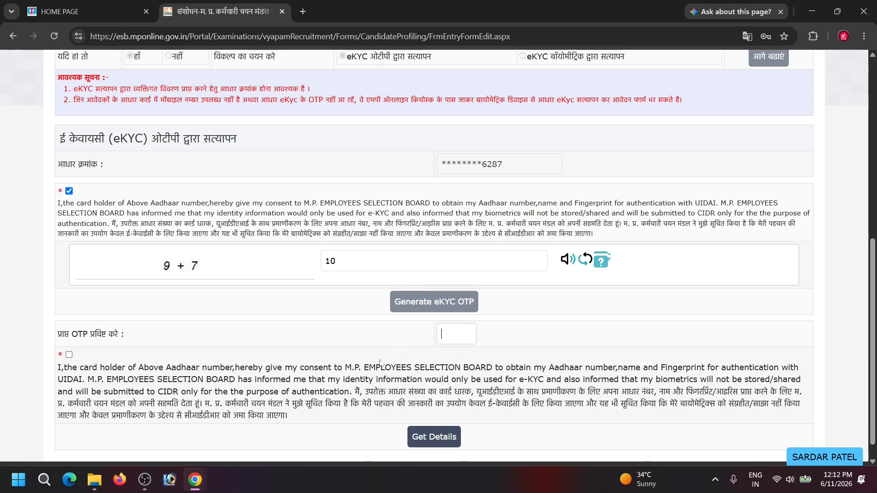
pyautogui.click(69, 355)
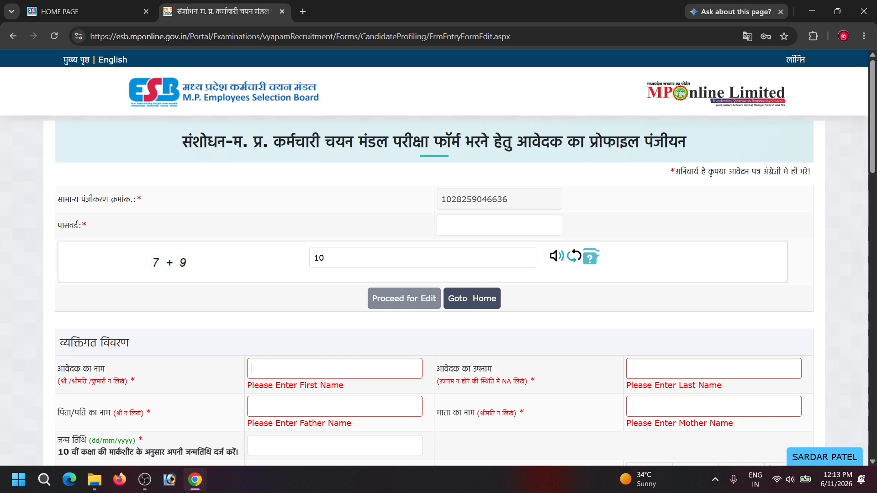
pyautogui.click(714, 368)
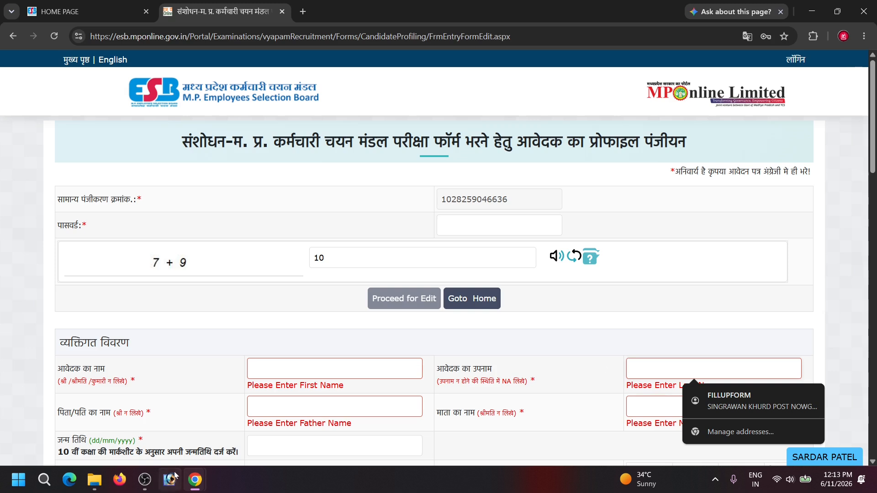
pyautogui.click(297, 407)
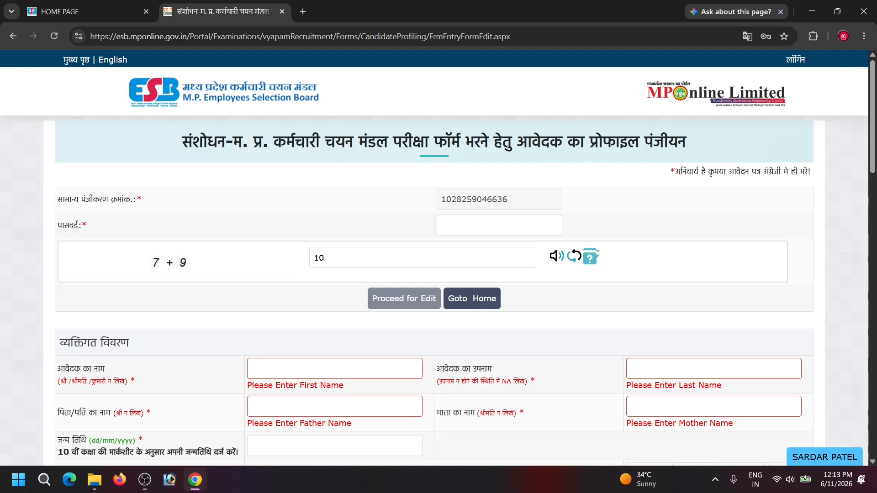
# Set the applicant's date of birth in the personal details using the calendar
pyautogui.scroll(-3, 137, 331)
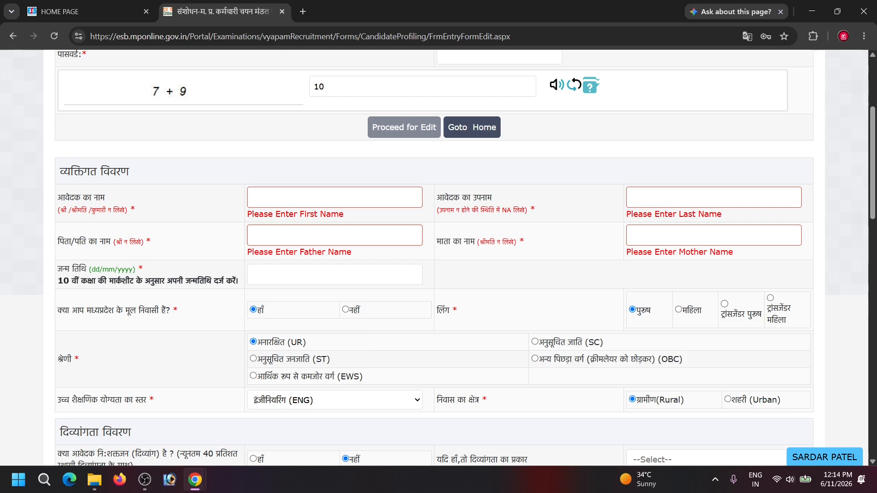
pyautogui.click(364, 279)
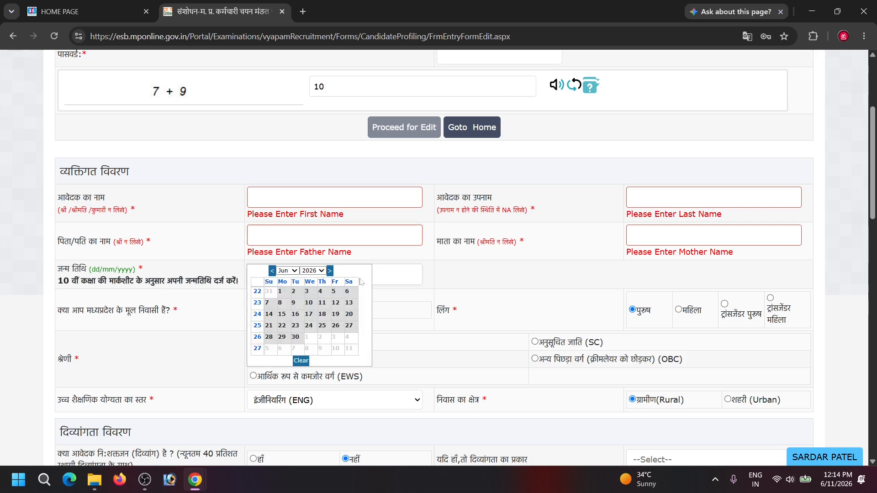
pyautogui.click(315, 271)
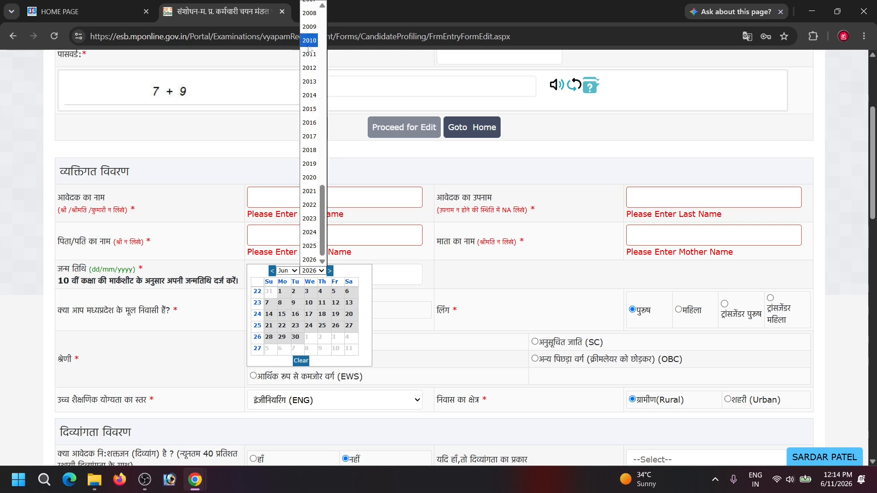
pyautogui.scroll(12, 309, 32)
pyautogui.scroll(-4, 307, 195)
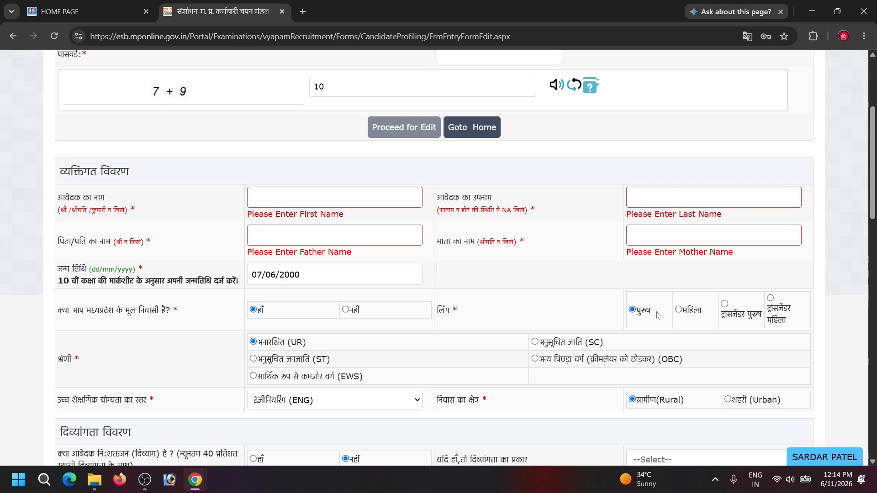
# Review the category choices and the available options for the highest educational qualification level
pyautogui.scroll(-1, 421, 371)
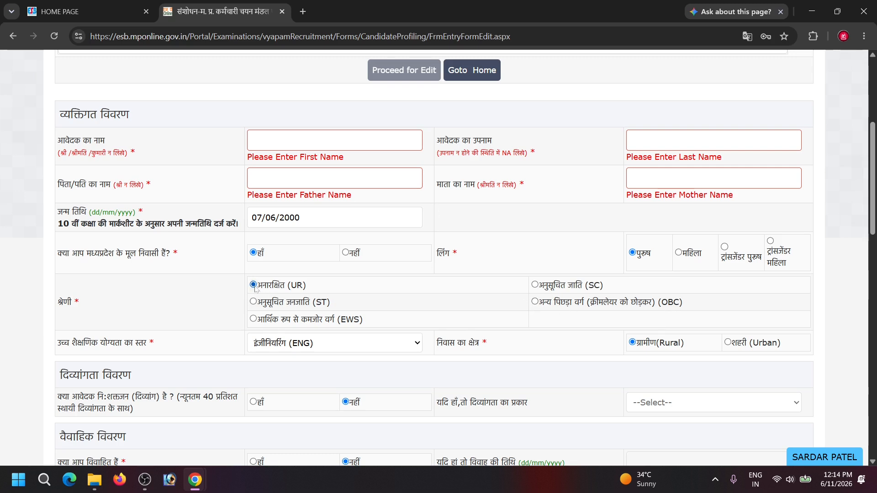
pyautogui.scroll(-2, 257, 291)
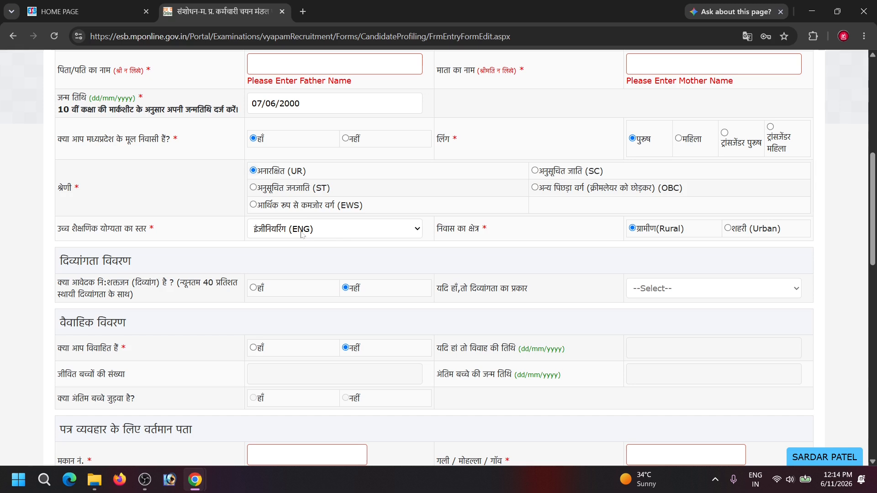
pyautogui.click(349, 230)
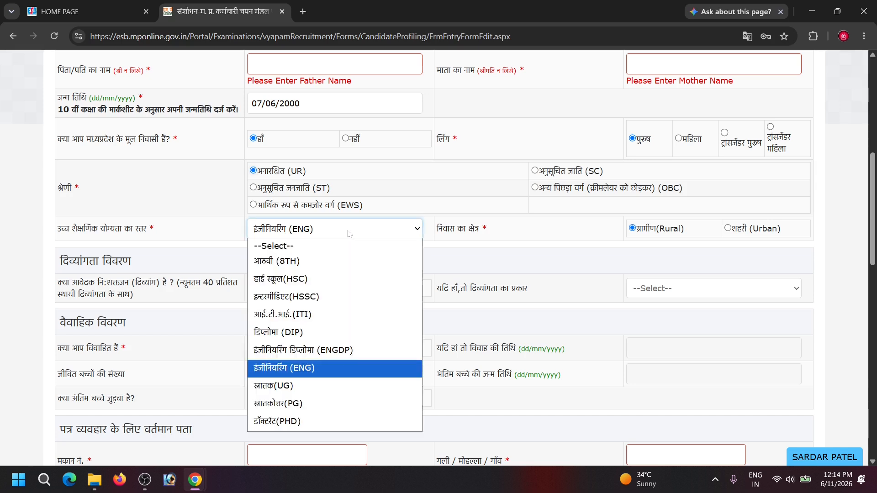
pyautogui.click(349, 231)
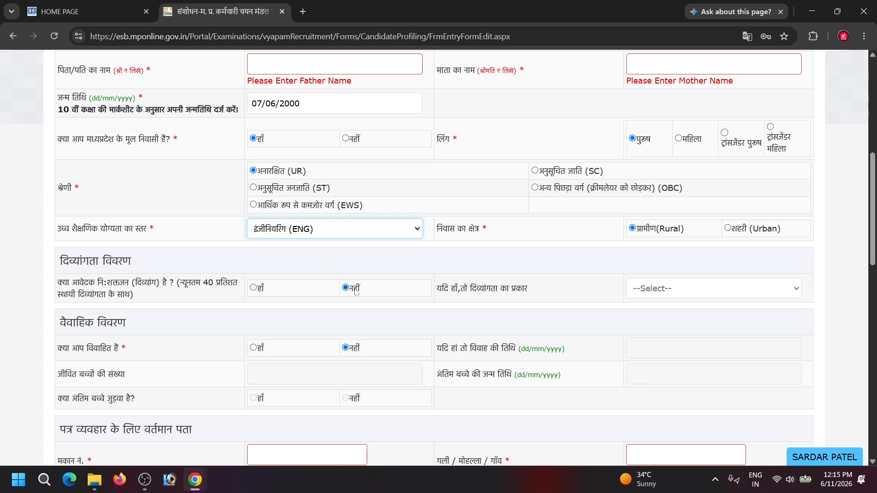
# Mark the applicant as married (हाँ) in the marital details
pyautogui.scroll(-1, 355, 293)
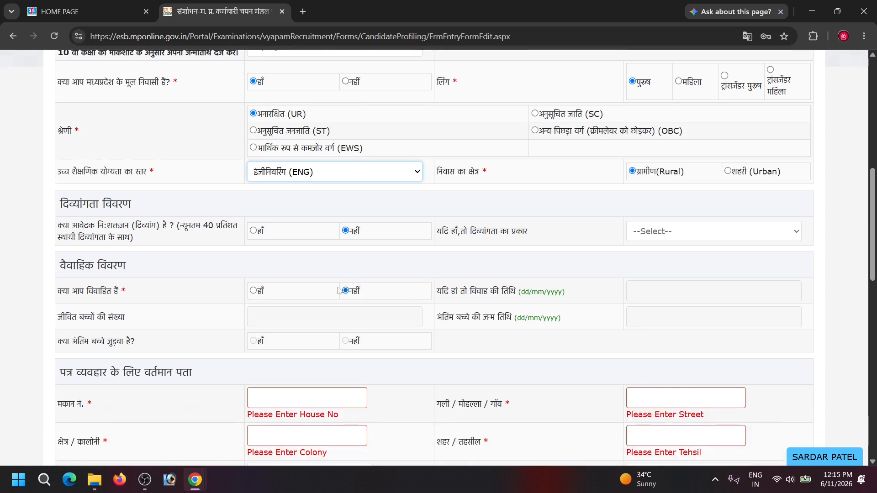
pyautogui.click(254, 291)
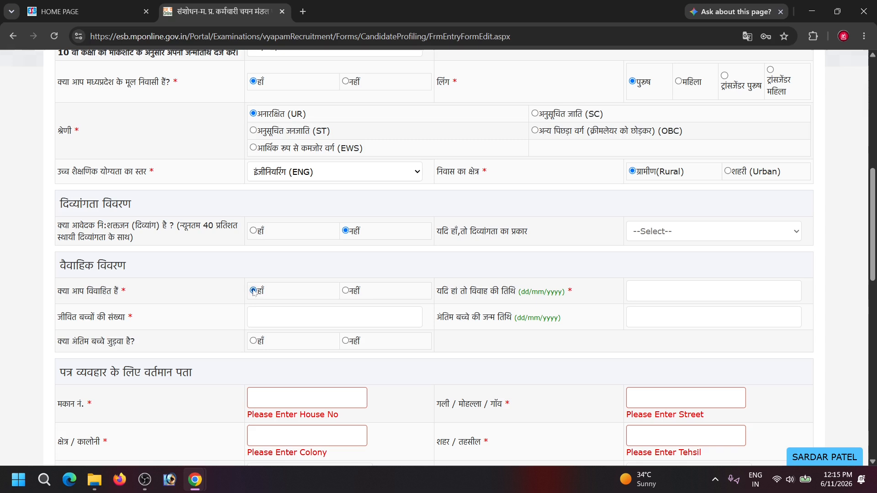
# Mark the applicant as unmarried (नहीं) and check the state and district choices in the current address
pyautogui.click(346, 291)
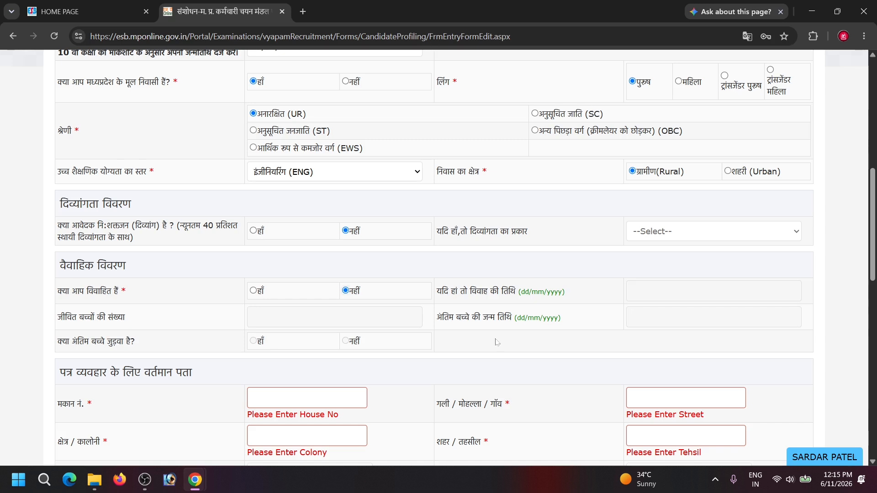
pyautogui.scroll(-4, 455, 335)
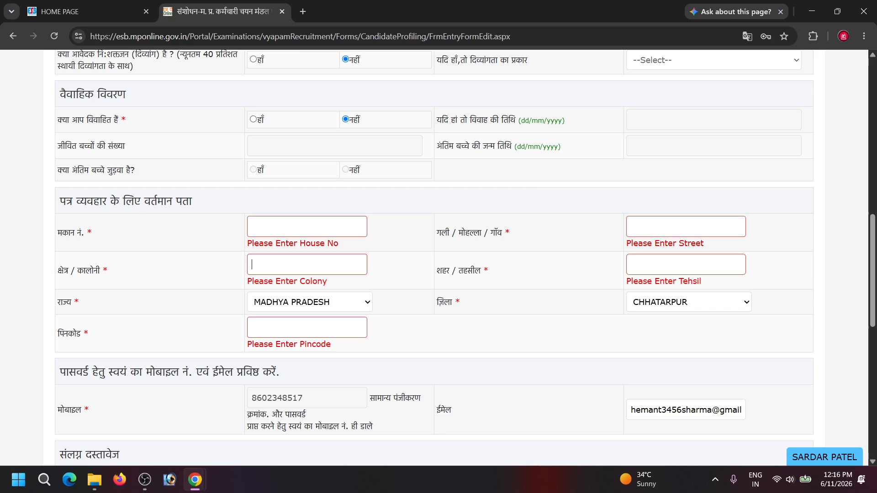
pyautogui.click(337, 303)
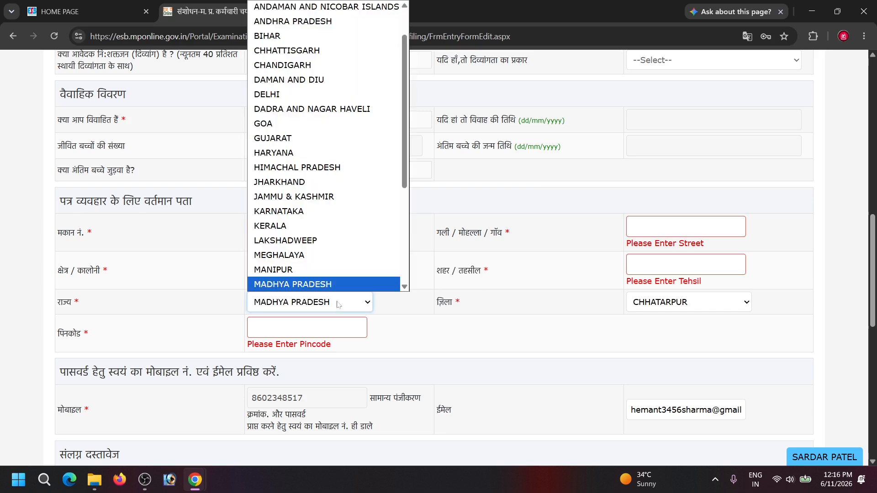
pyautogui.click(387, 305)
pyautogui.click(684, 305)
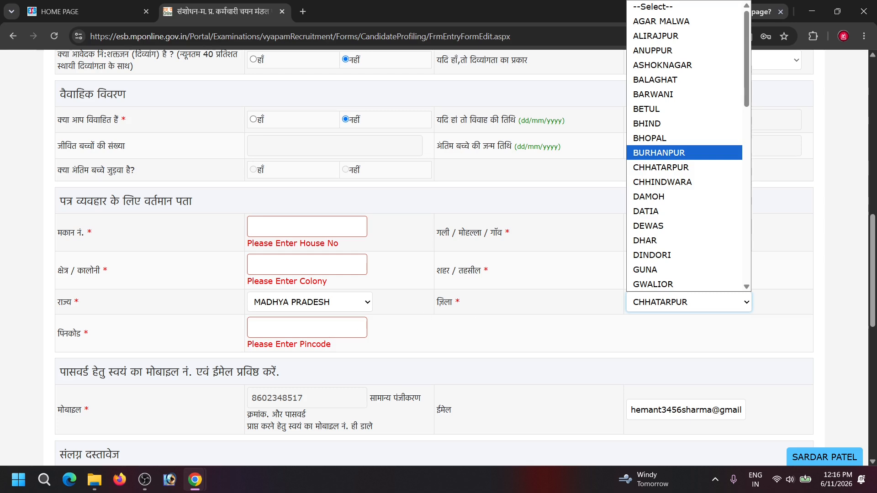
# Check the permanent identification mark and select आधार कार्ड as the photo identity card for the examination hall
pyautogui.scroll(-5, 438, 256)
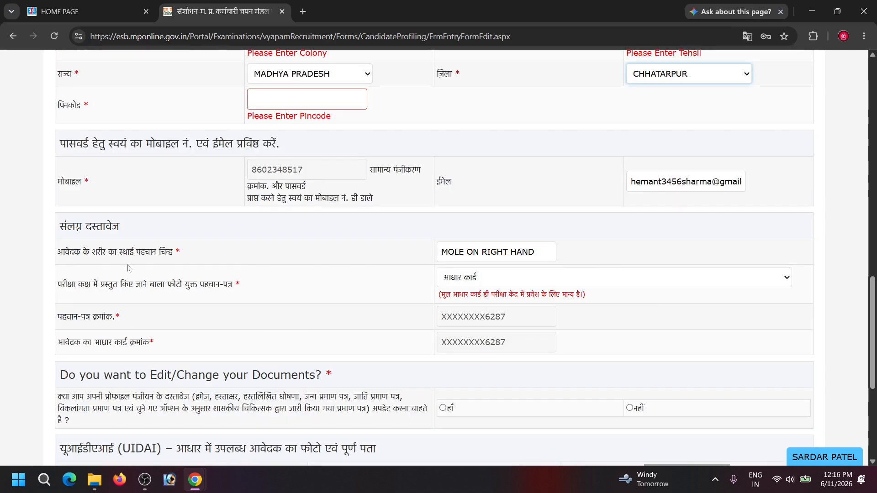
pyautogui.click(633, 258)
pyautogui.click(548, 252)
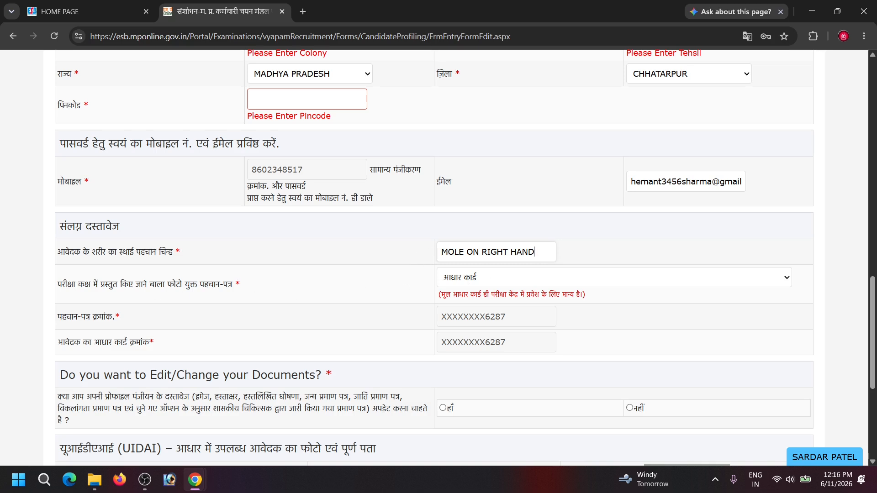
pyautogui.click(544, 285)
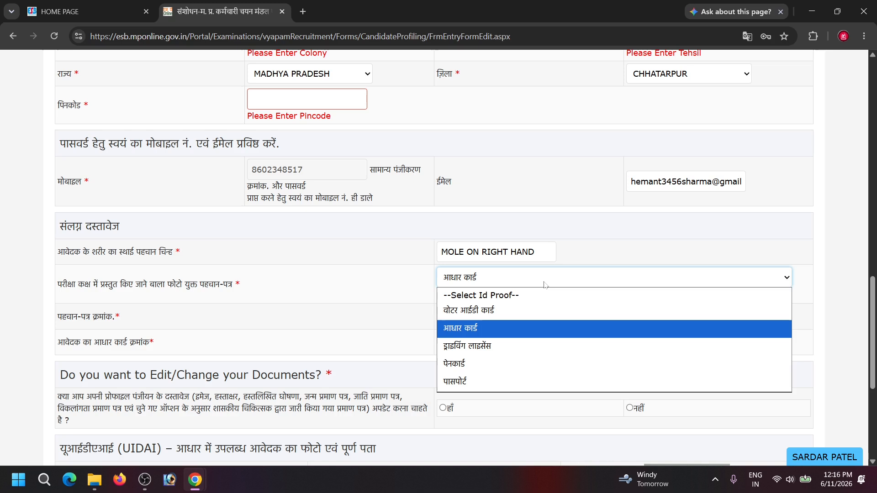
pyautogui.click(460, 332)
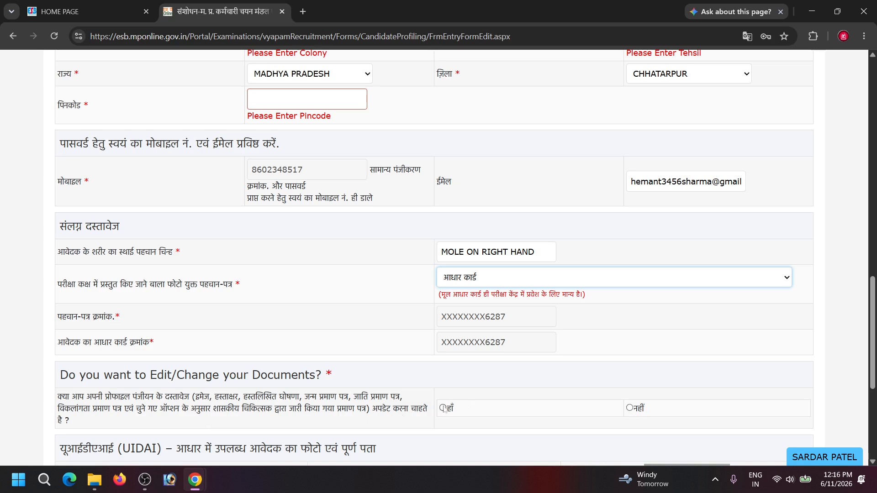
# Choose हाँ for updating the profile documents and submit the corrected registration
pyautogui.scroll(-1, 446, 413)
pyautogui.click(442, 362)
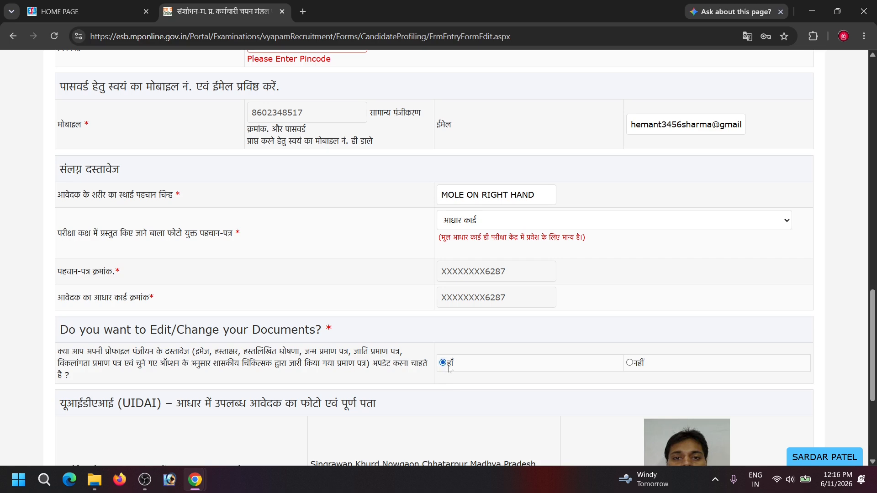
pyautogui.scroll(-4, 442, 362)
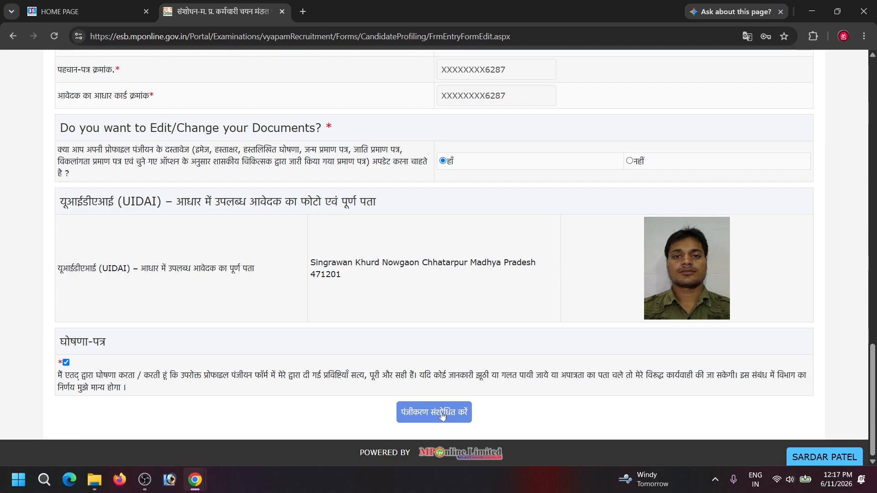
pyautogui.click(442, 414)
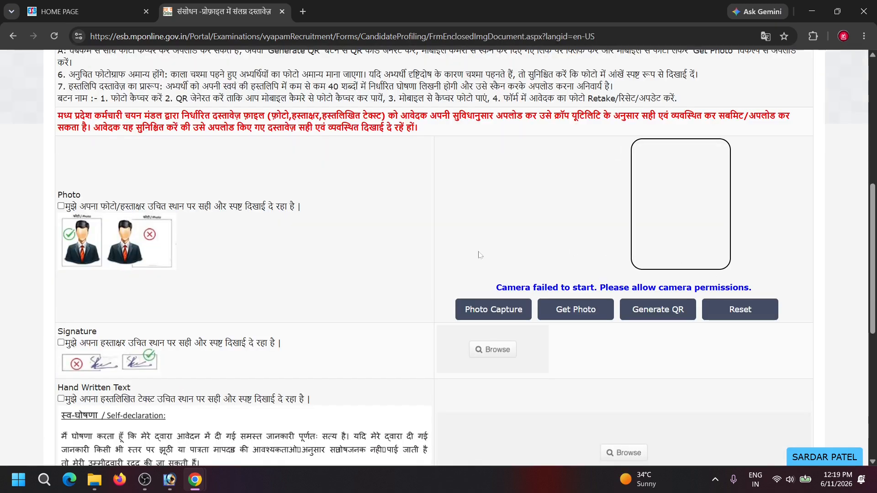
# Go through the document upload instructions and generate a QR code for capturing the applicant's photo by mobile
pyautogui.scroll(8, 478, 255)
pyautogui.scroll(-9, 479, 255)
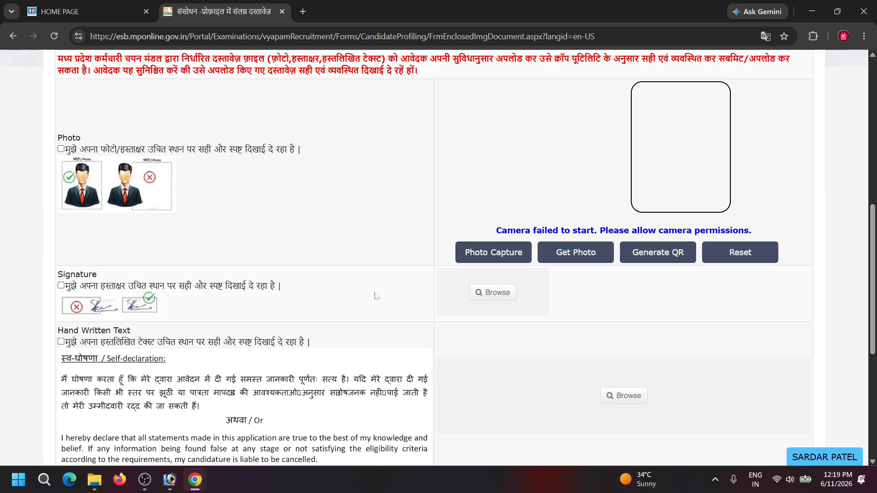
pyautogui.click(649, 258)
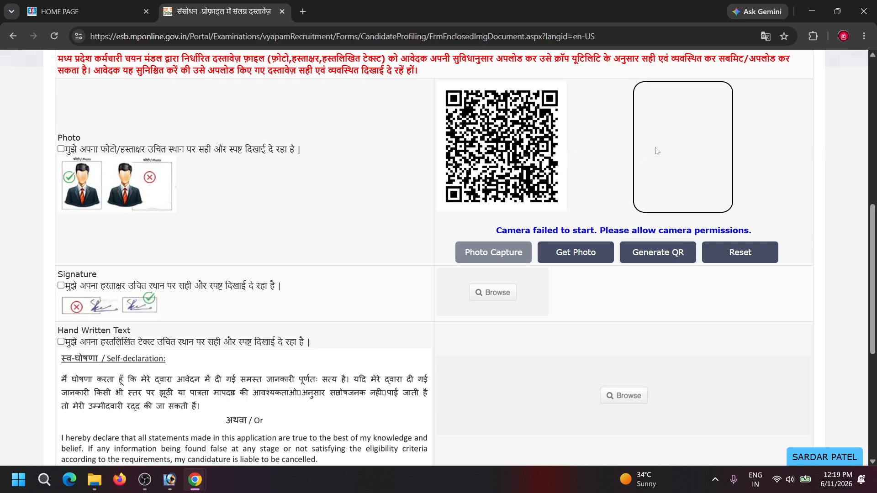
# Review the signature, handwritten text and certificate upload sections and submit the document details
pyautogui.scroll(-3, 656, 150)
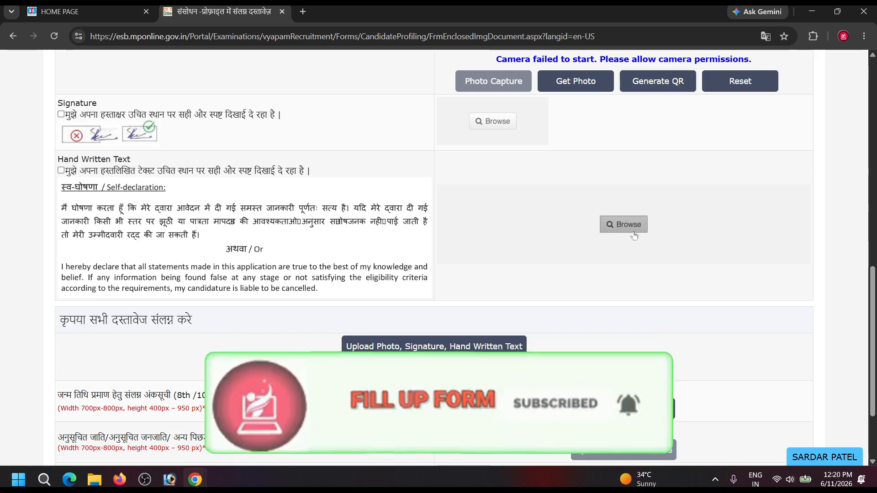
pyautogui.scroll(-2, 608, 238)
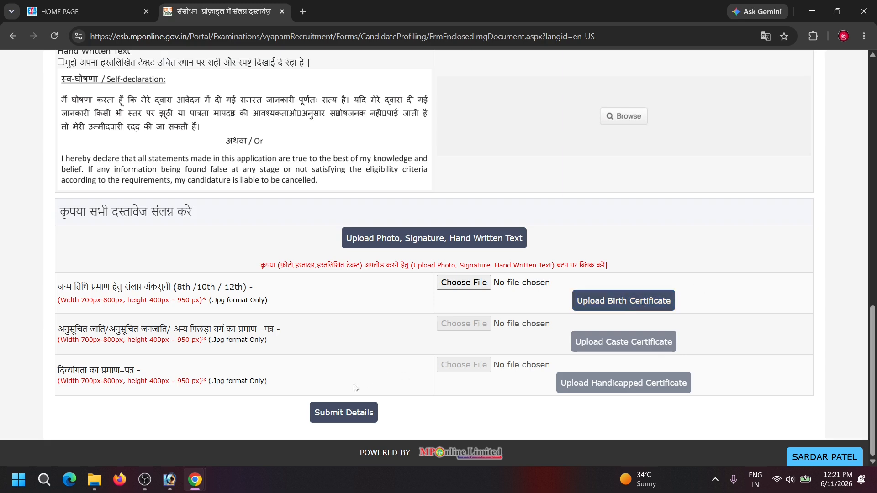
pyautogui.click(353, 413)
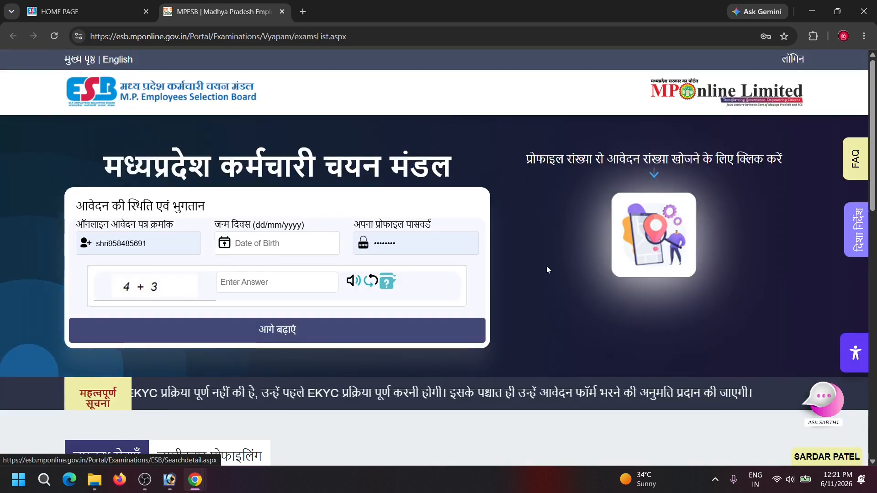
# Open the application form for Pre Nursing Selection Test (PNST) - 2026 and accept the candidate declaration
pyautogui.scroll(-5, 549, 272)
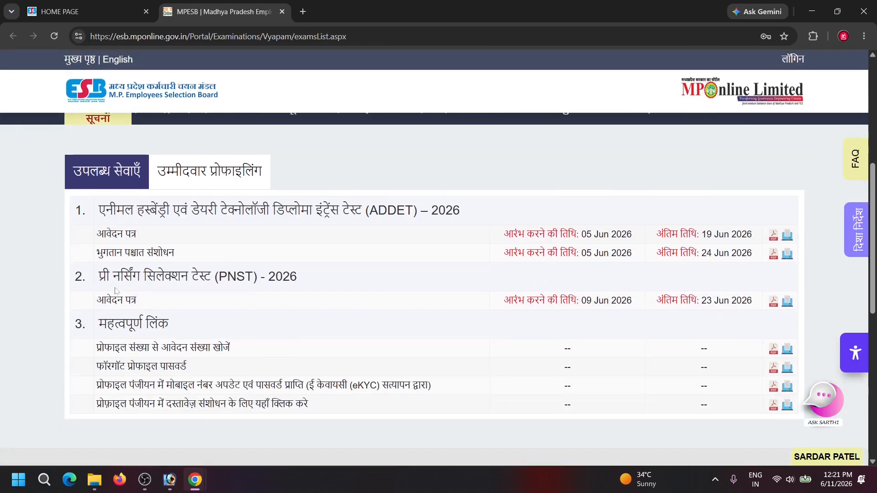
pyautogui.click(788, 307)
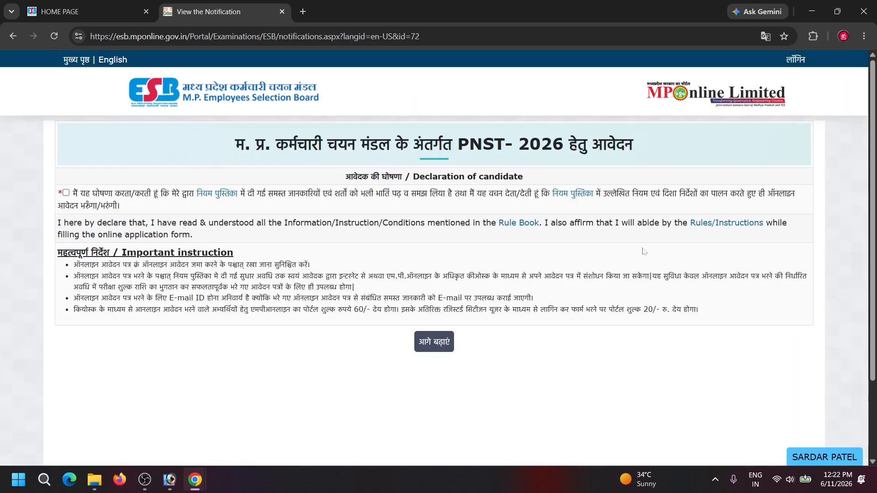
pyautogui.click(66, 193)
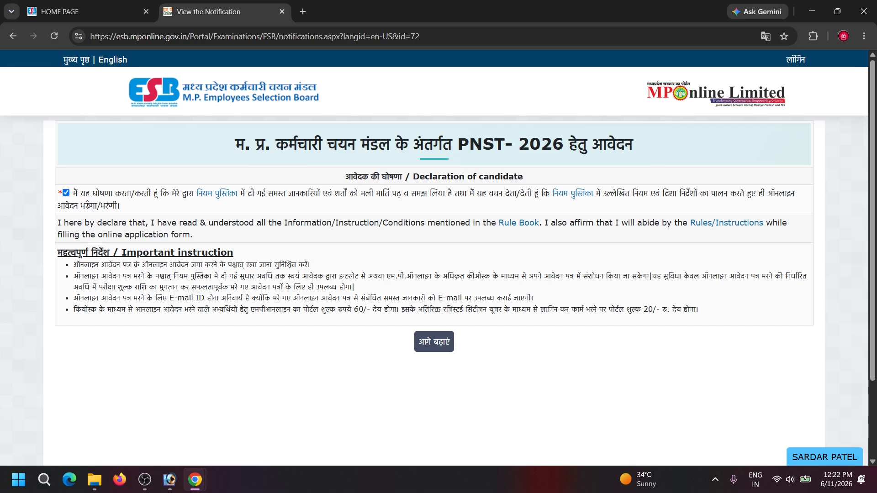
pyautogui.click(434, 342)
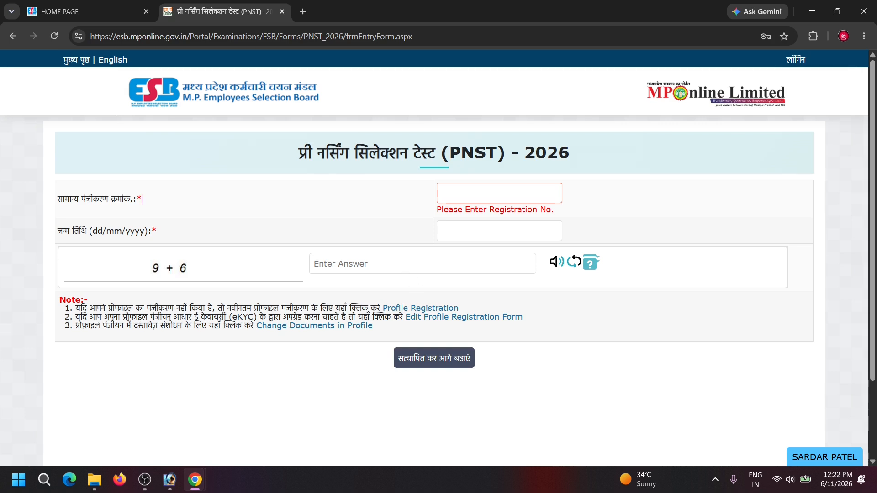
# Verify the applicant's registration details and go through the loaded profile down to section 30
pyautogui.click(424, 360)
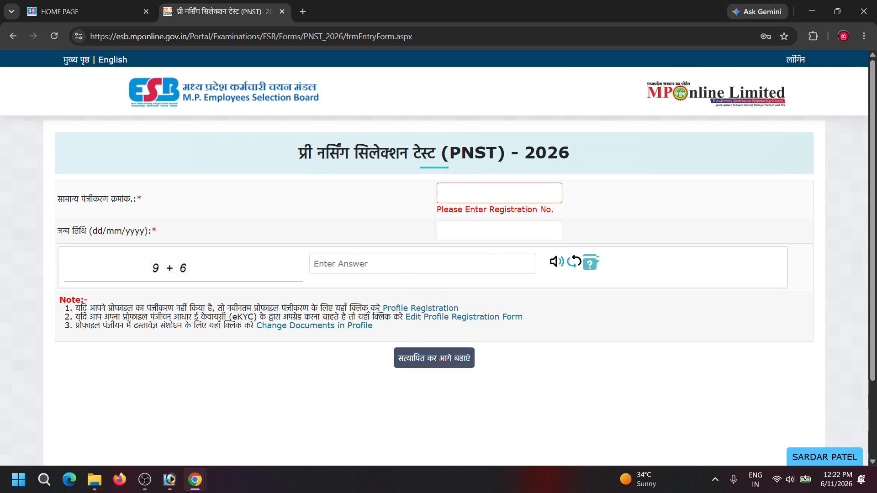
pyautogui.scroll(-15, 461, 254)
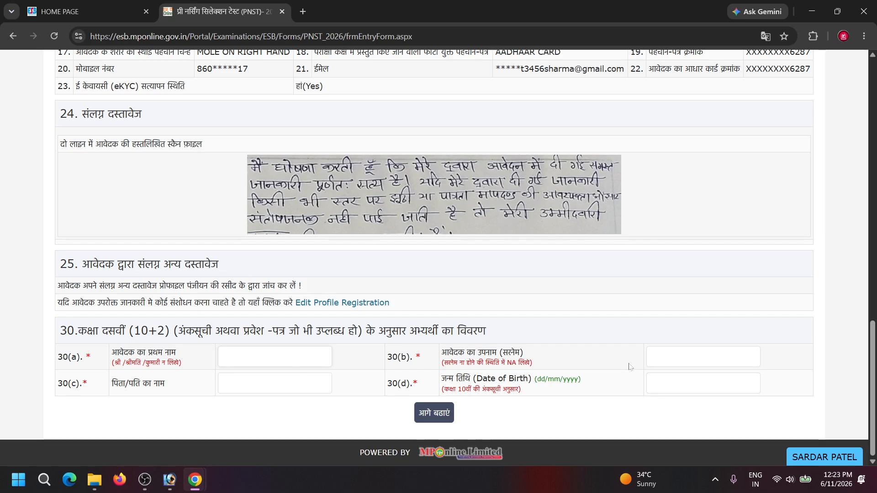
# Fill in the applicant's first name, surname, father's name and date of birth in section 30, confirm with हाँ and proceed
pyautogui.click(648, 361)
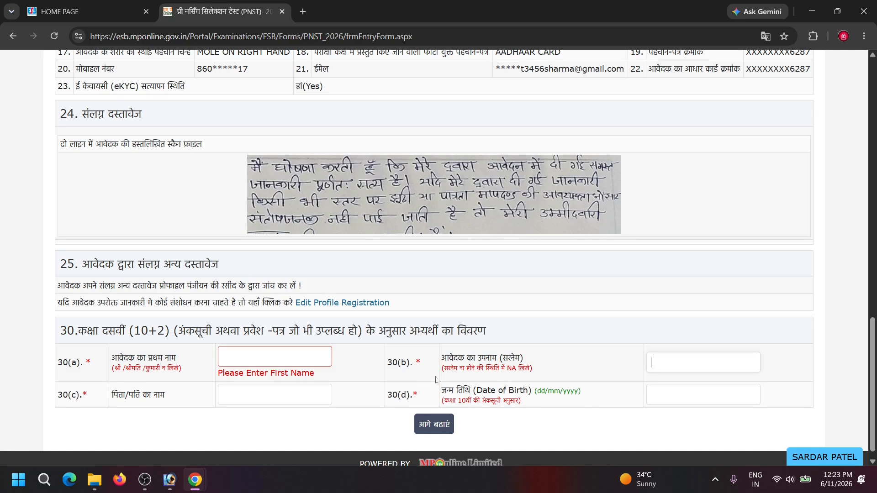
pyautogui.click(223, 395)
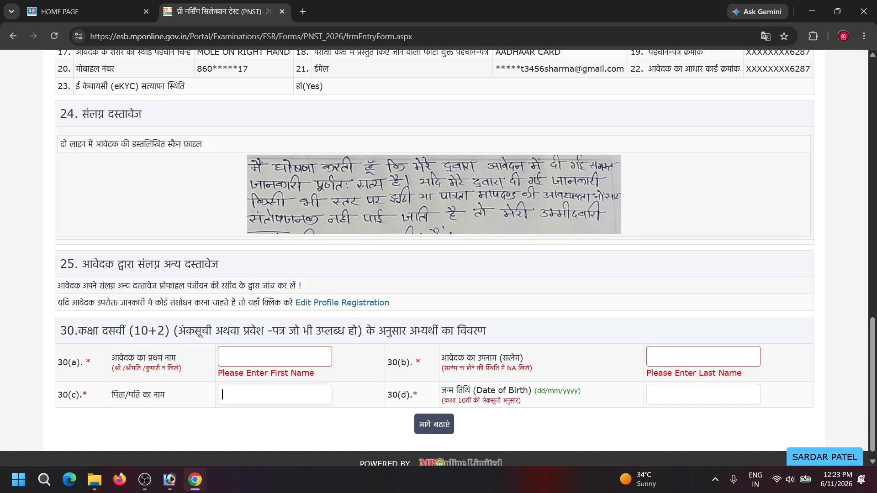
pyautogui.click(669, 396)
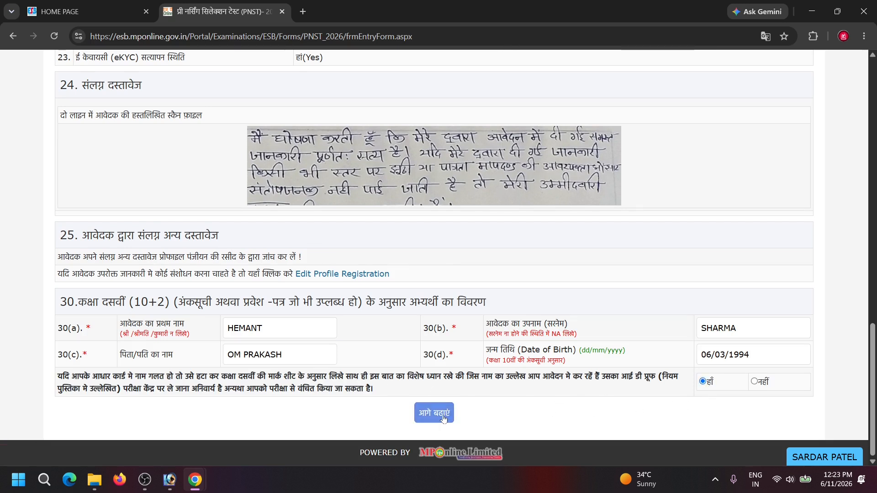
pyautogui.click(434, 413)
# Set the class to बिना वर्ग (X) and answer No for criminal cases, Yes for the 10+2 qualification and नहीं for the Samagra ID
pyautogui.scroll(-2, 620, 335)
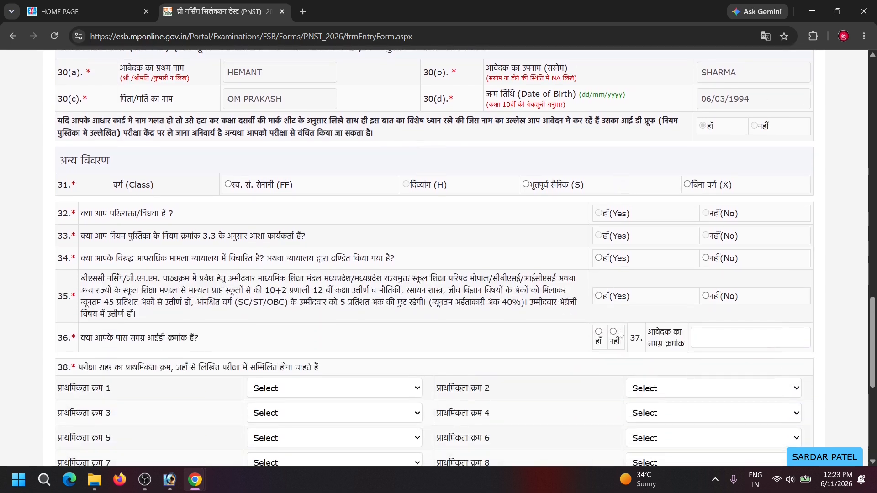
pyautogui.scroll(-1, 620, 335)
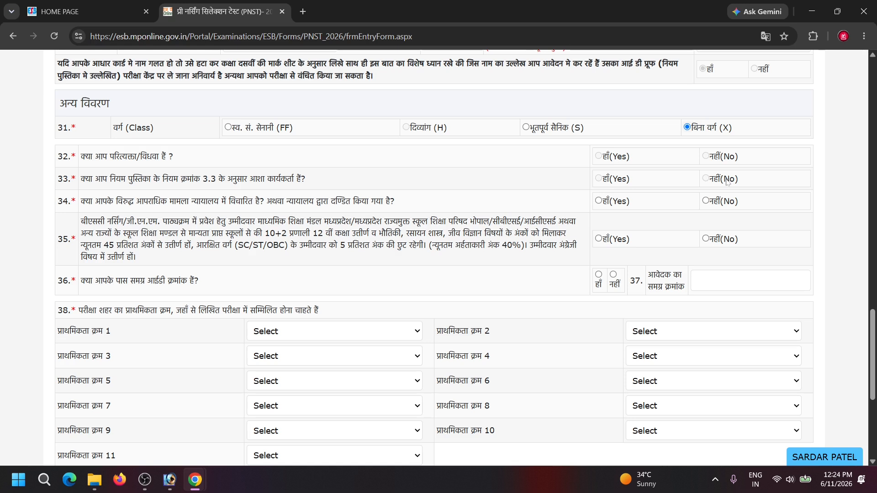
pyautogui.click(599, 202)
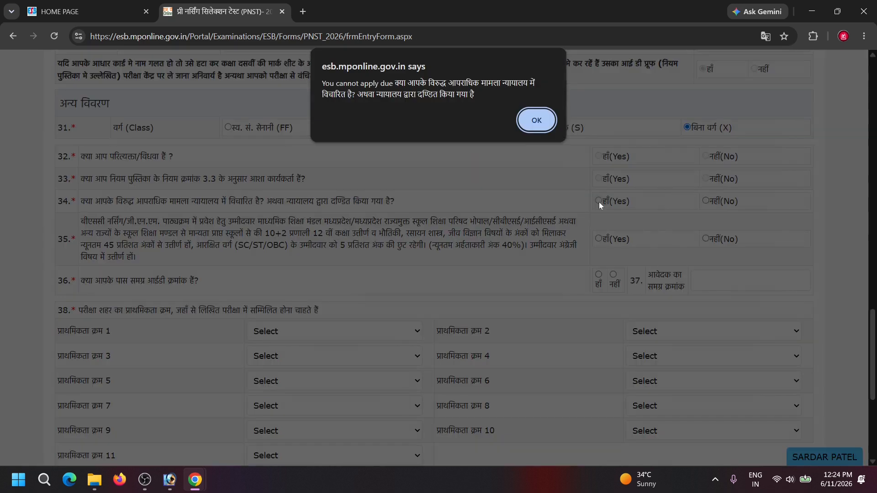
pyautogui.click(534, 118)
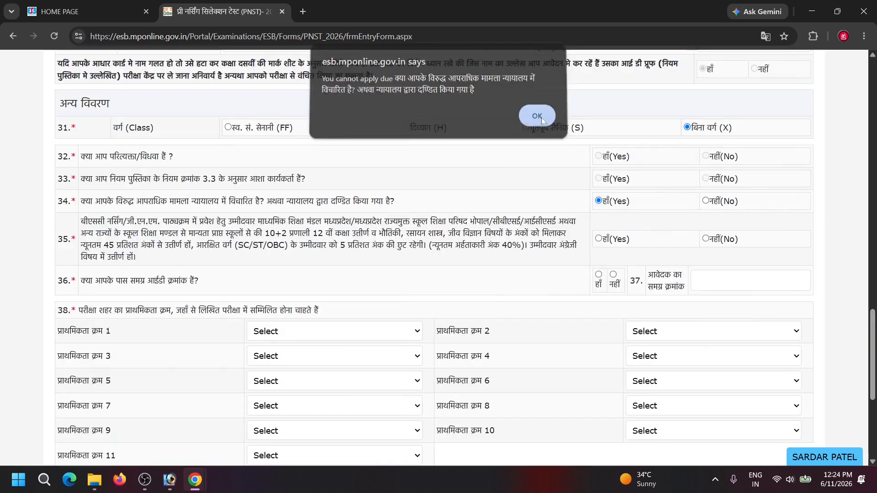
pyautogui.click(706, 201)
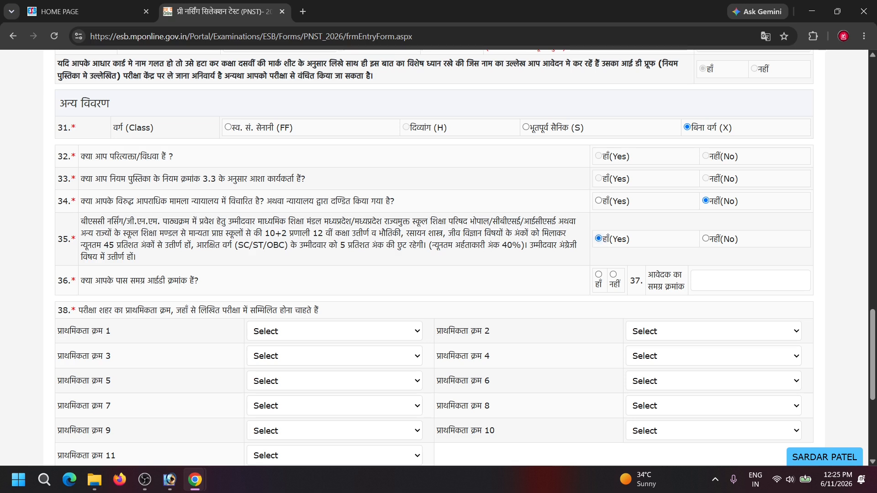
pyautogui.click(599, 275)
pyautogui.click(614, 275)
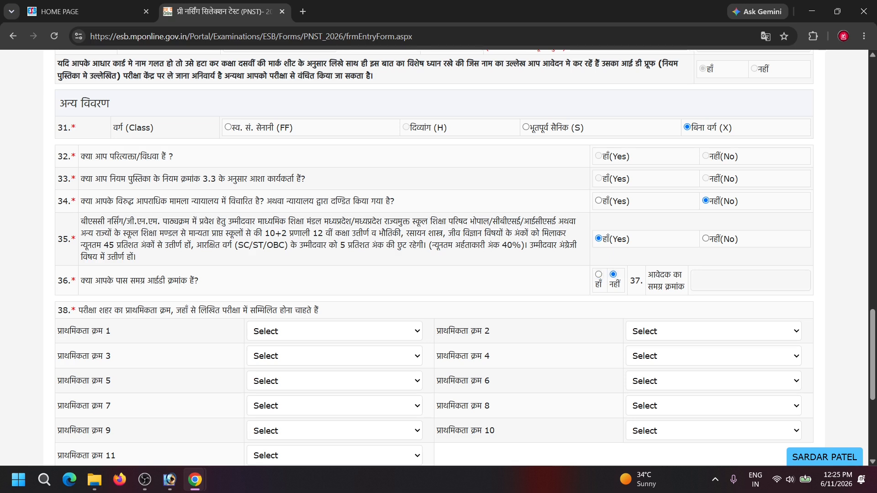
# Choose Bhopal as the first and Indore as the second exam city preference
pyautogui.scroll(-3, 40, 197)
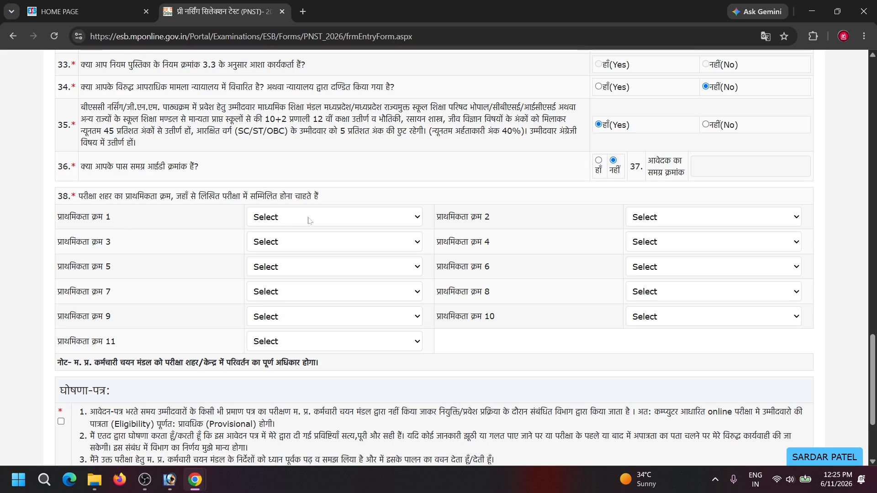
pyautogui.click(359, 217)
pyautogui.click(316, 249)
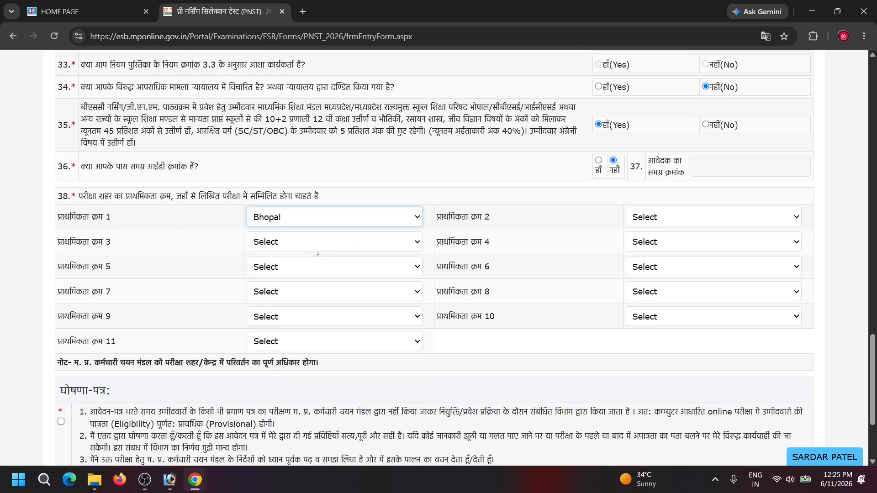
pyautogui.click(706, 217)
pyautogui.click(663, 263)
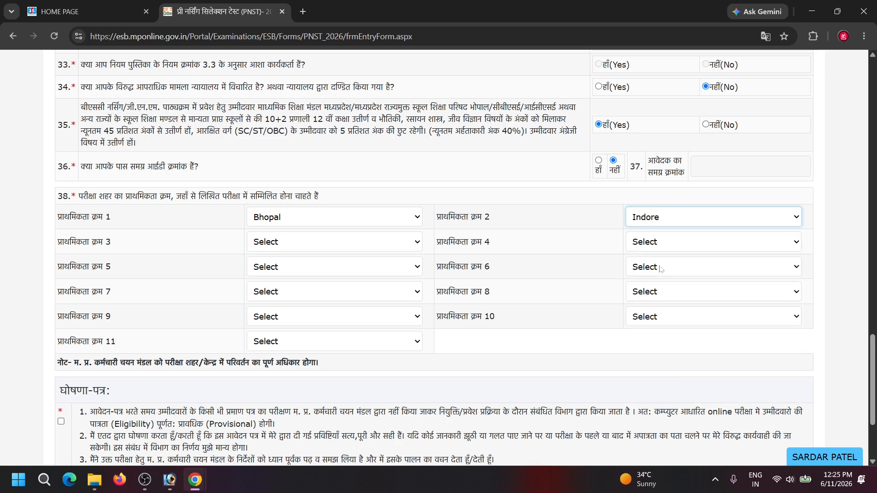
pyautogui.scroll(-3, 438, 325)
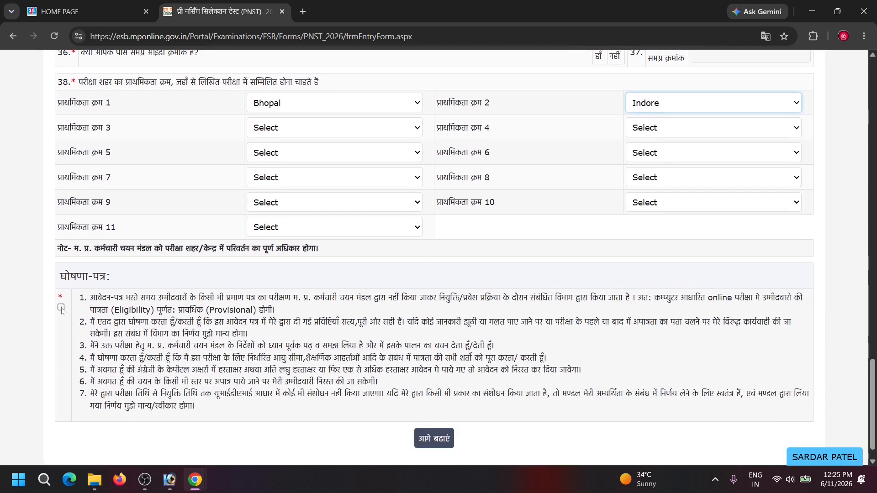
# Submit the completed application form and save all pages of the resulting application summary as a portrait PDF
pyautogui.click(439, 448)
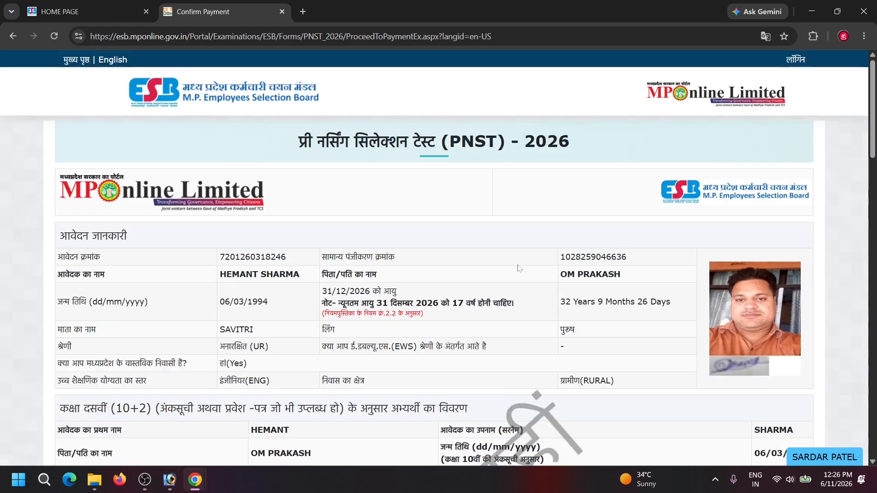
pyautogui.scroll(-20, 469, 281)
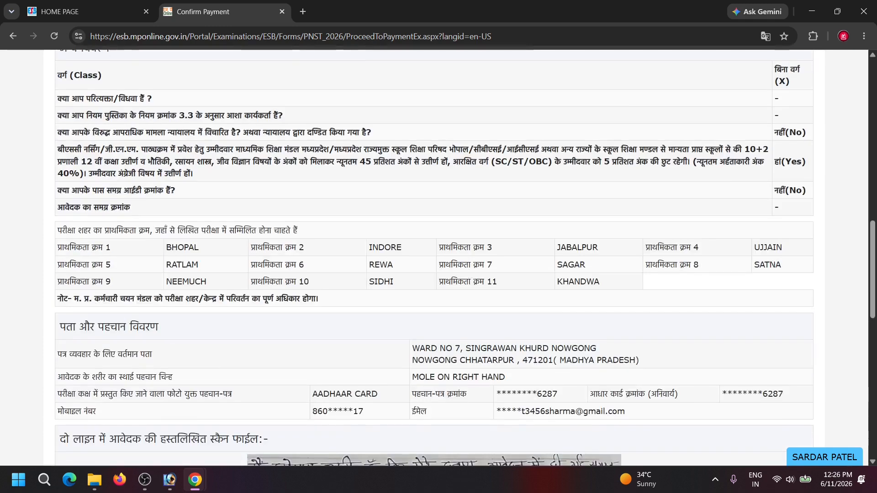
pyautogui.scroll(-6, 469, 281)
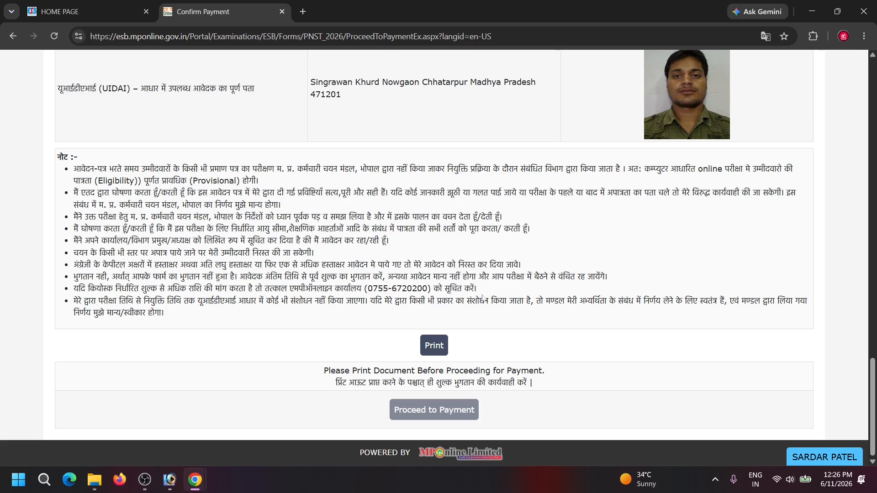
pyautogui.click(436, 346)
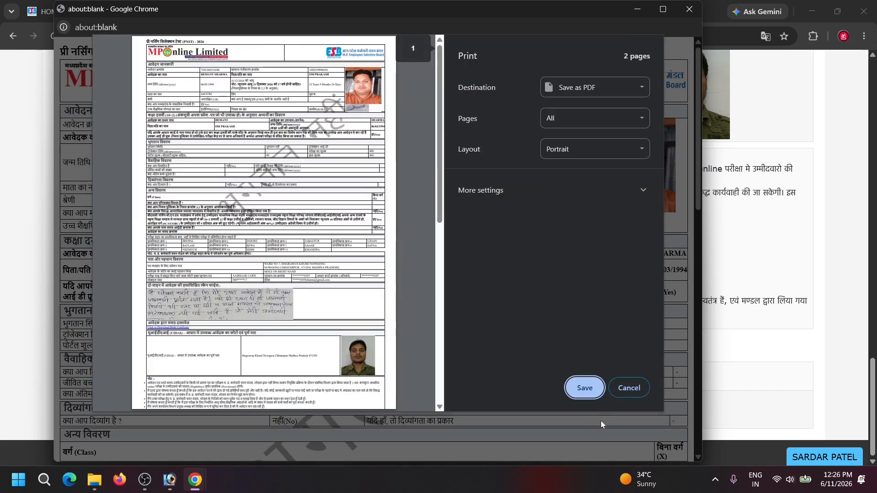
pyautogui.click(585, 388)
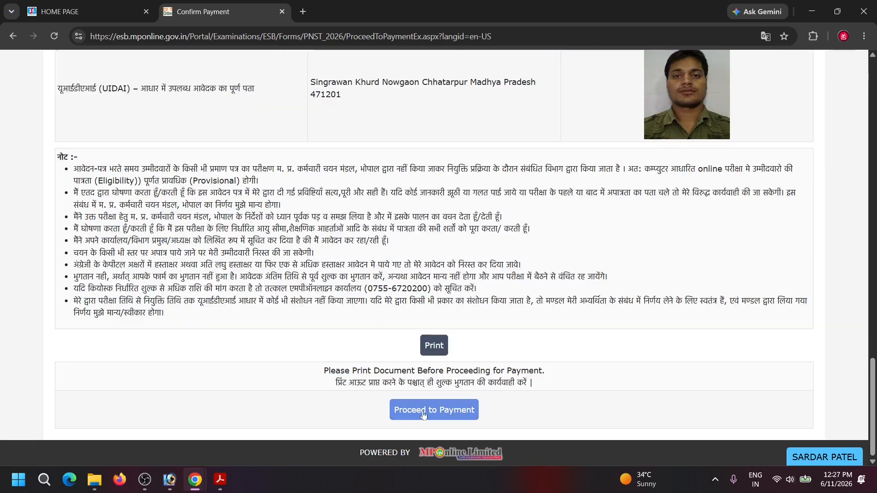
# Proceed to the fee payment, choose UPI through PayGov India NDML, and request the UPI QR code on the BillDesk page
pyautogui.click(423, 413)
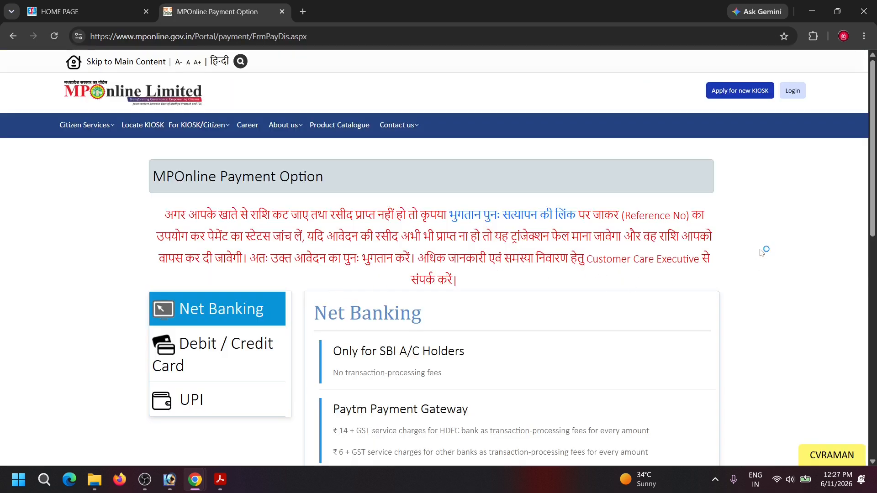
pyautogui.scroll(-4, 761, 251)
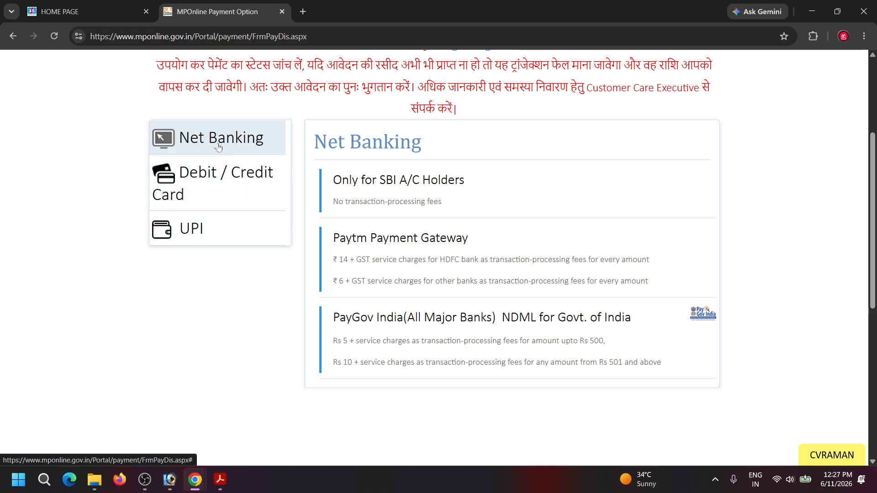
pyautogui.click(208, 228)
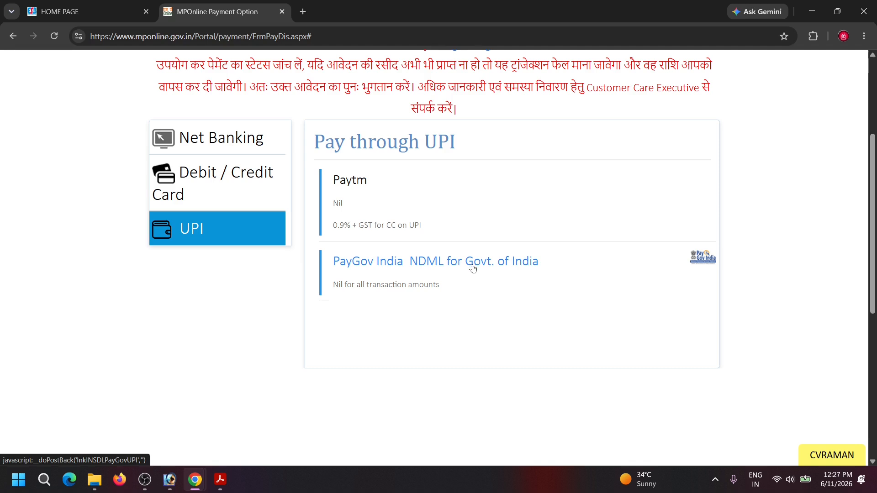
pyautogui.click(472, 269)
pyautogui.click(195, 234)
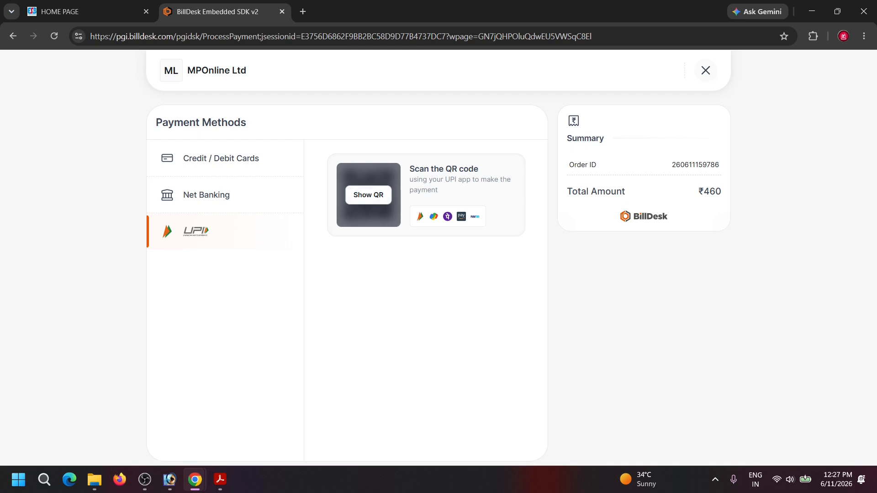
pyautogui.click(365, 202)
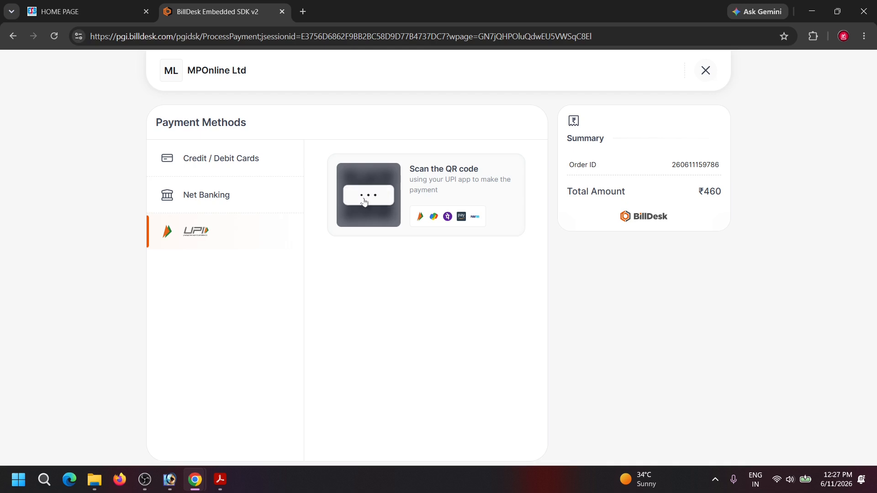